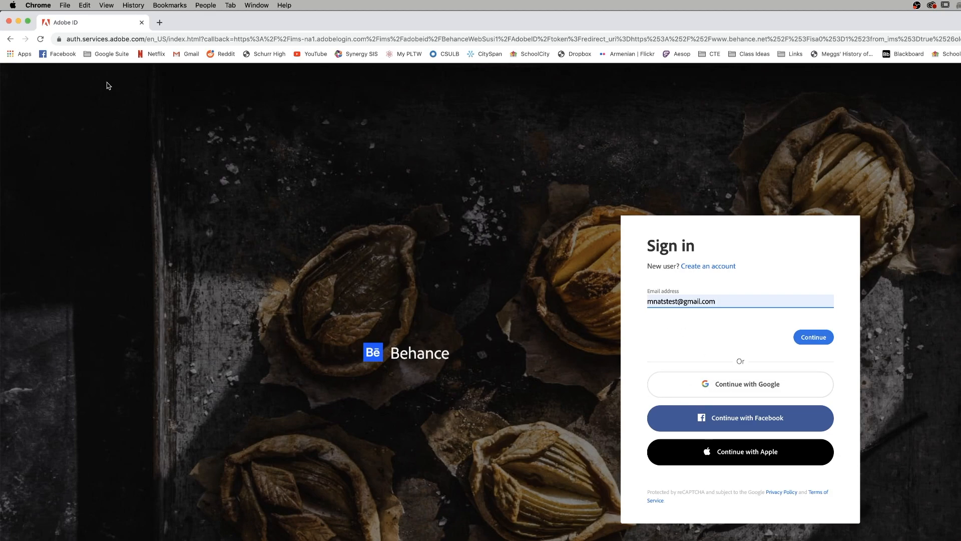
- Sign in to Behance with the filled-in account e-mail and password, and start a new project
click(817, 333)
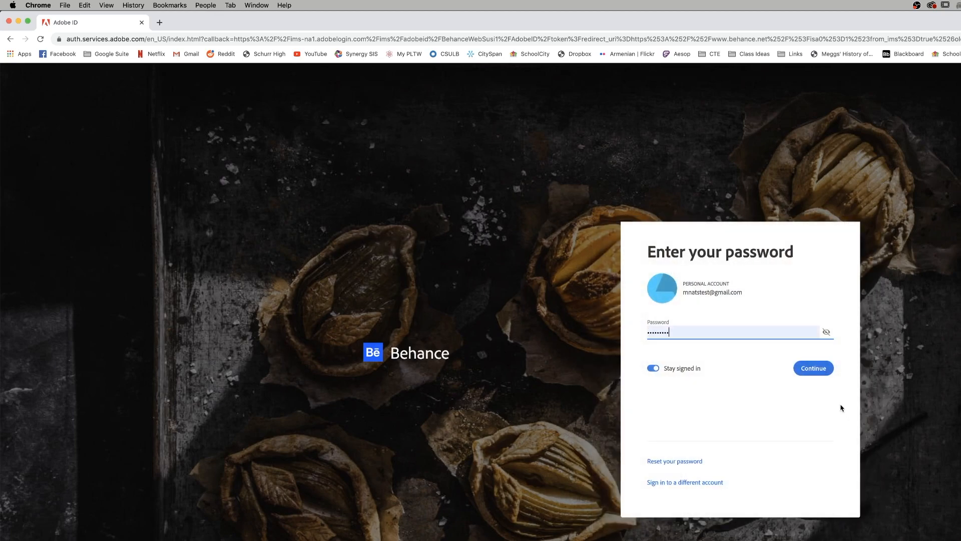
click(814, 371)
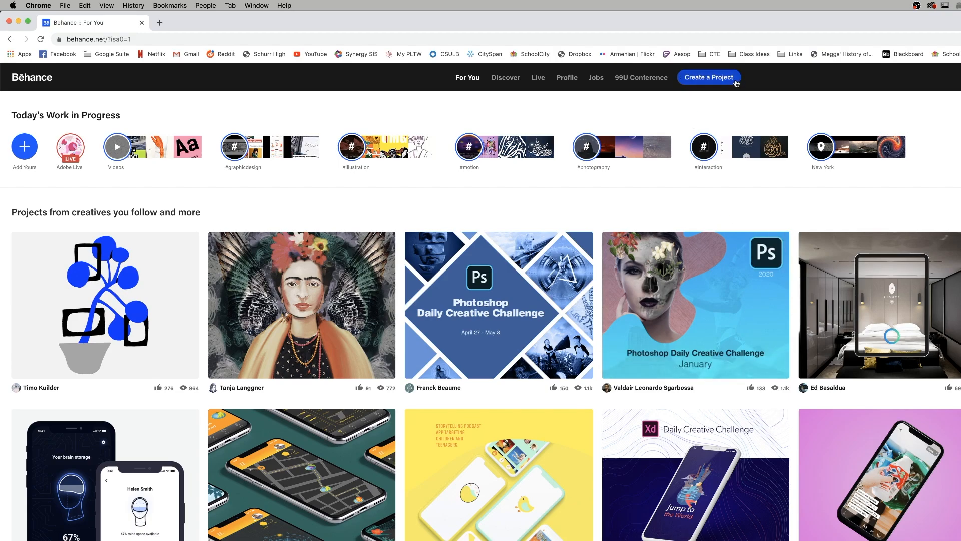
click(720, 79)
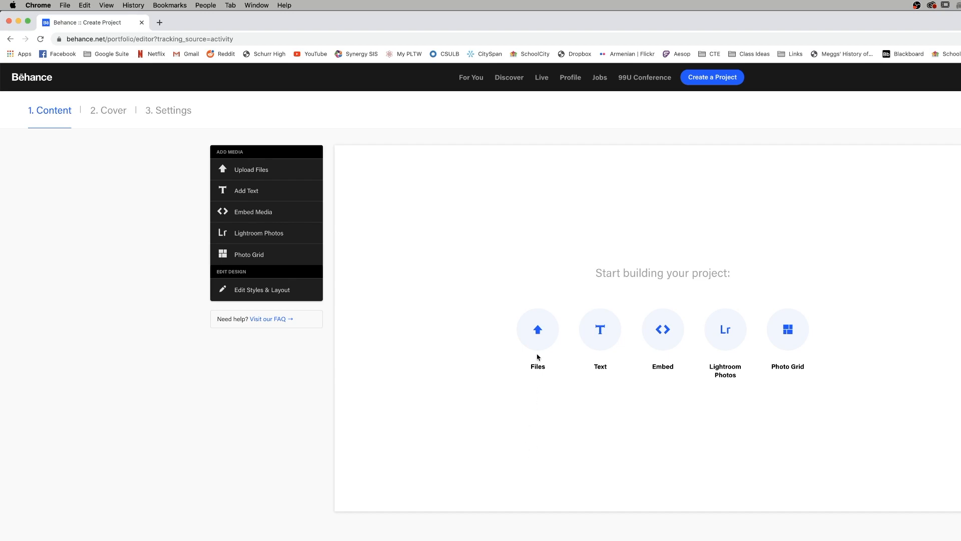
- Upload house.png to the project from the Portfolio Sample folder in Documents > Engineering Pathway > Introduction to Engineering
click(539, 330)
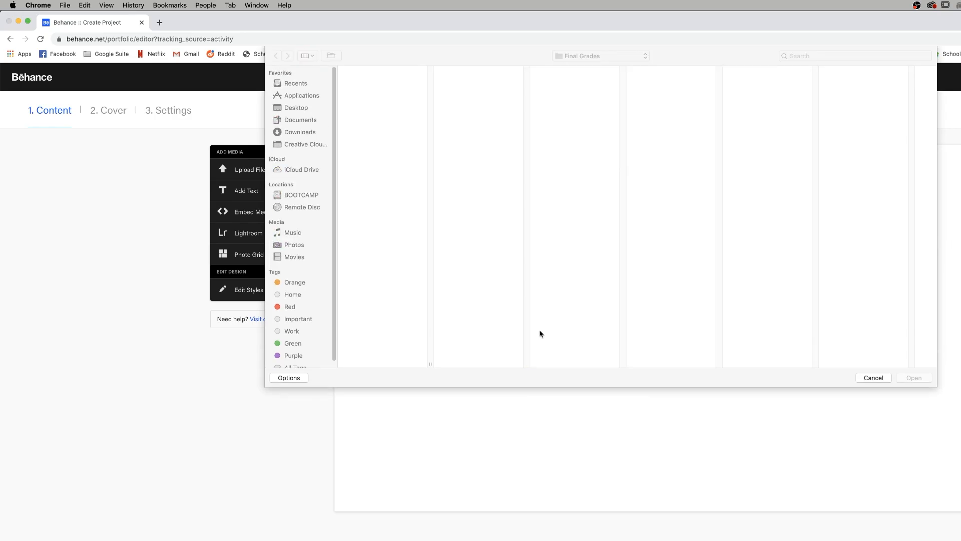
click(314, 122)
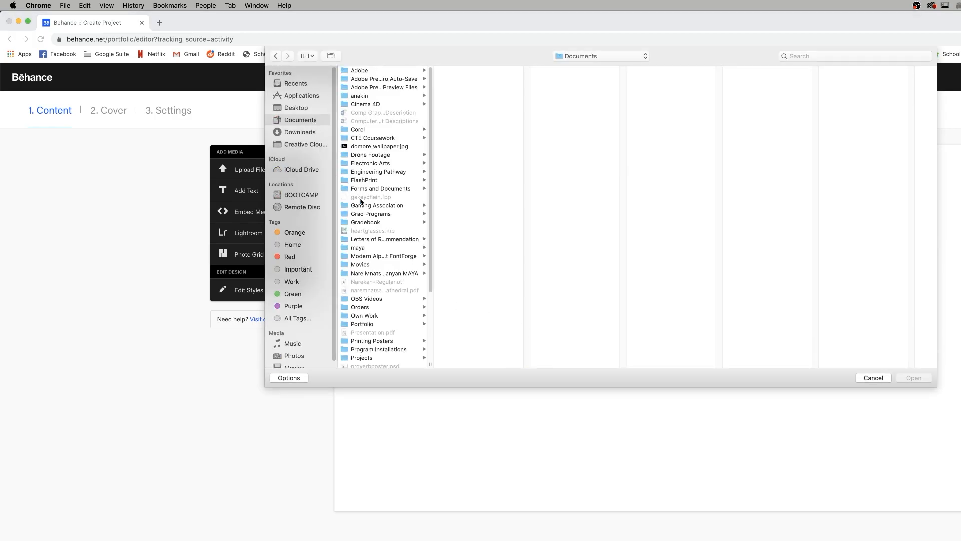
click(381, 173)
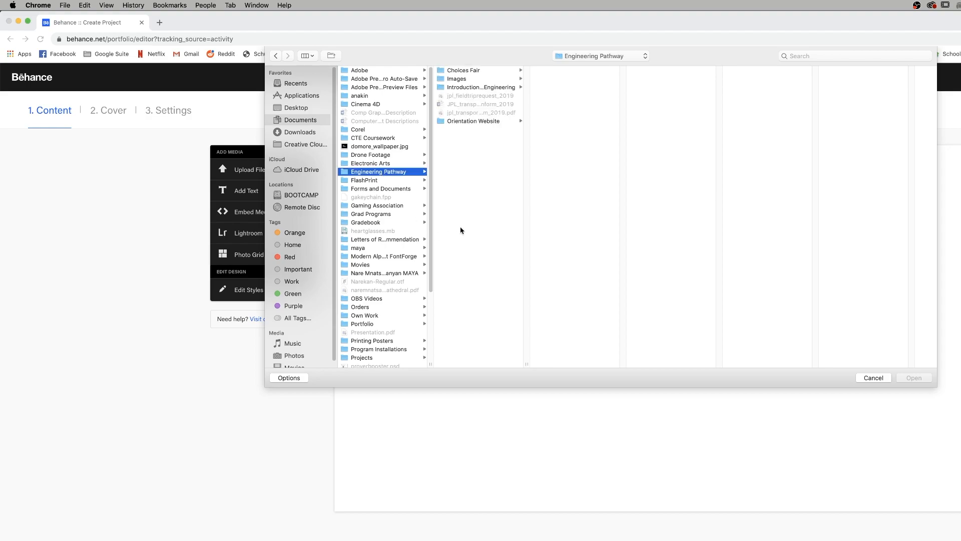
click(470, 88)
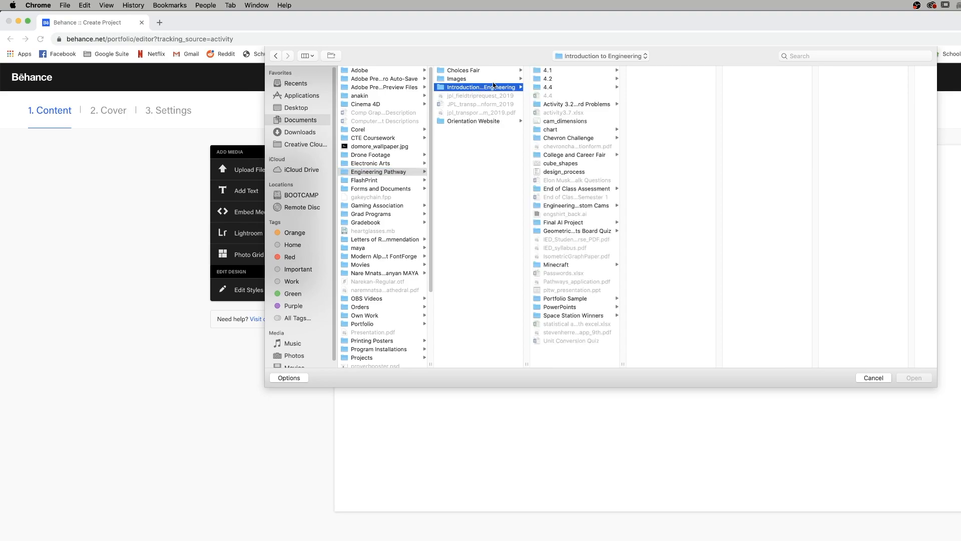
click(576, 302)
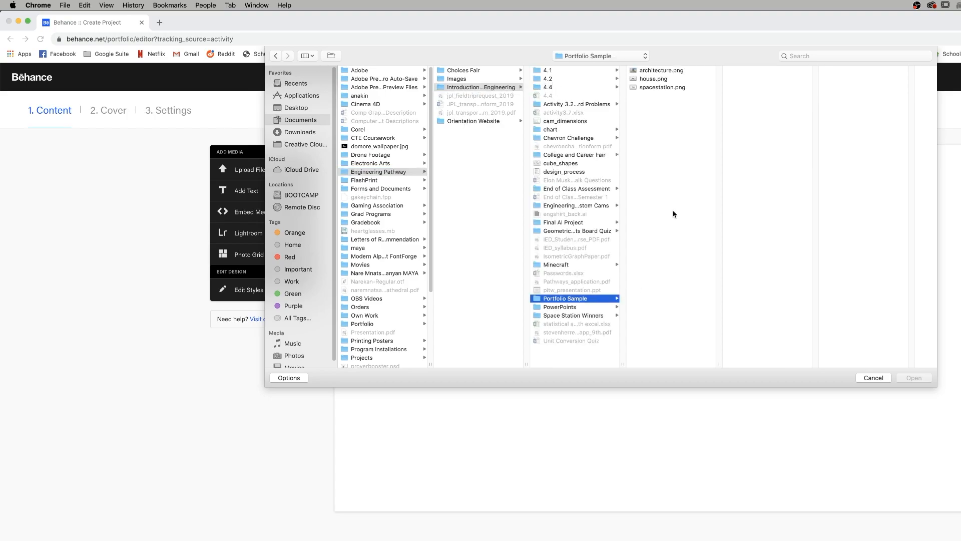
click(658, 81)
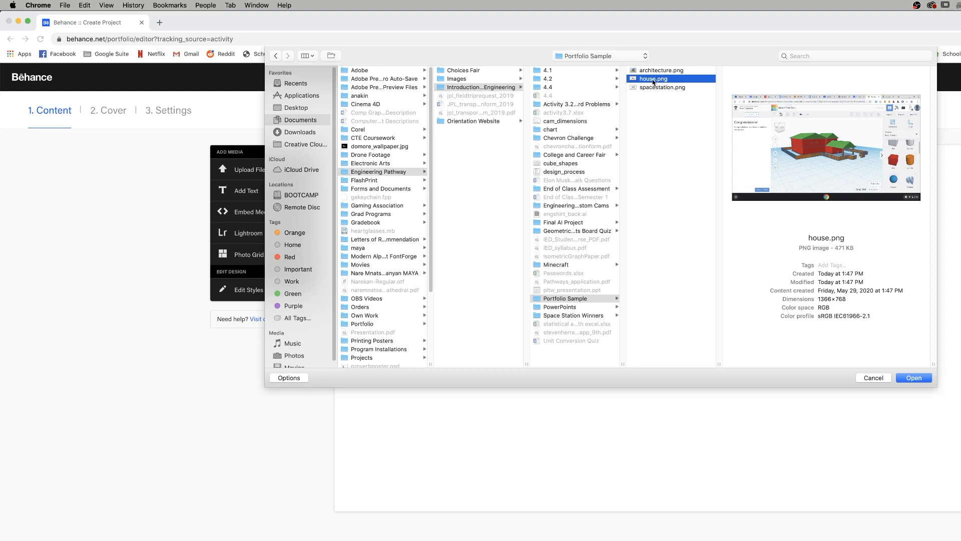
mouse_move(802, 259)
click(910, 380)
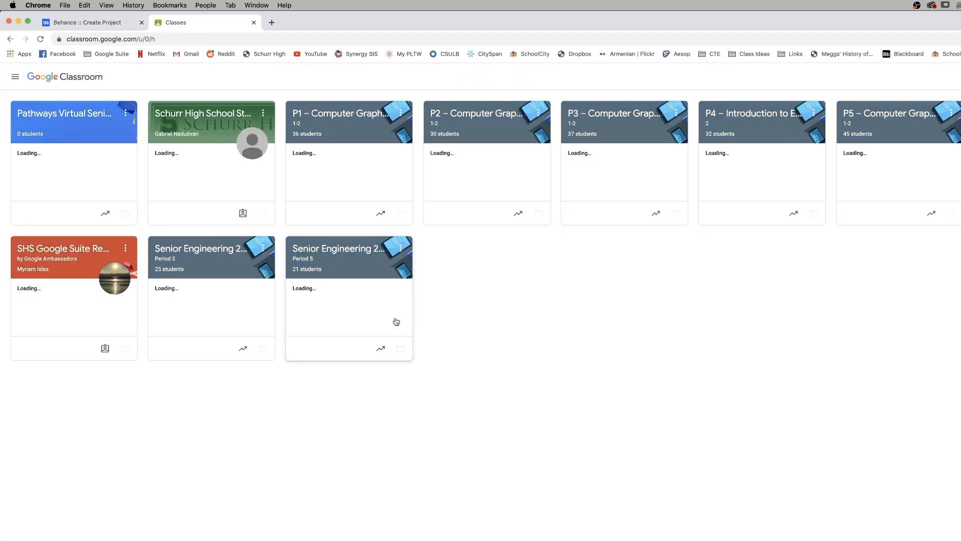
- In Google Classroom, open the "Tinkercad – Build a House" assignment of the P4 – Introduction to Engineering S2 class and read its requirements
click(770, 114)
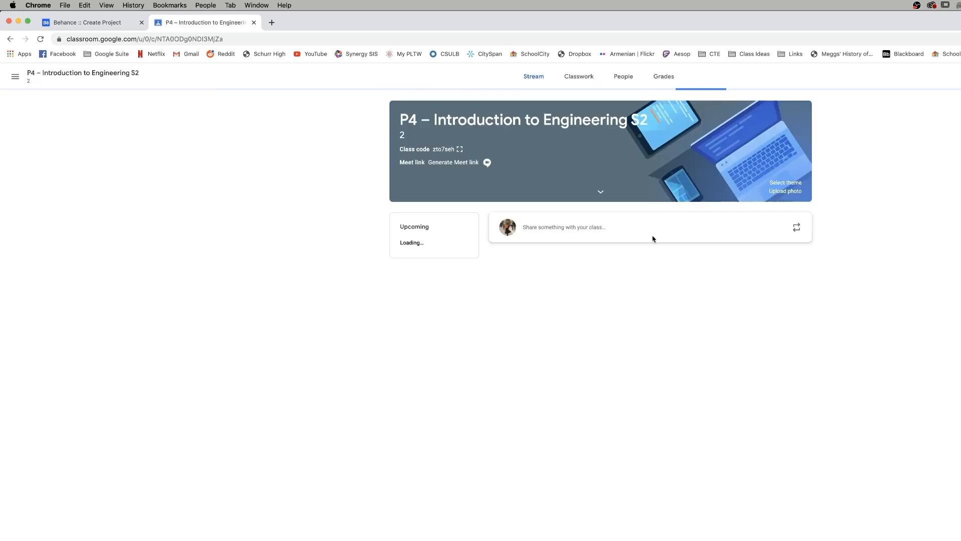
click(569, 83)
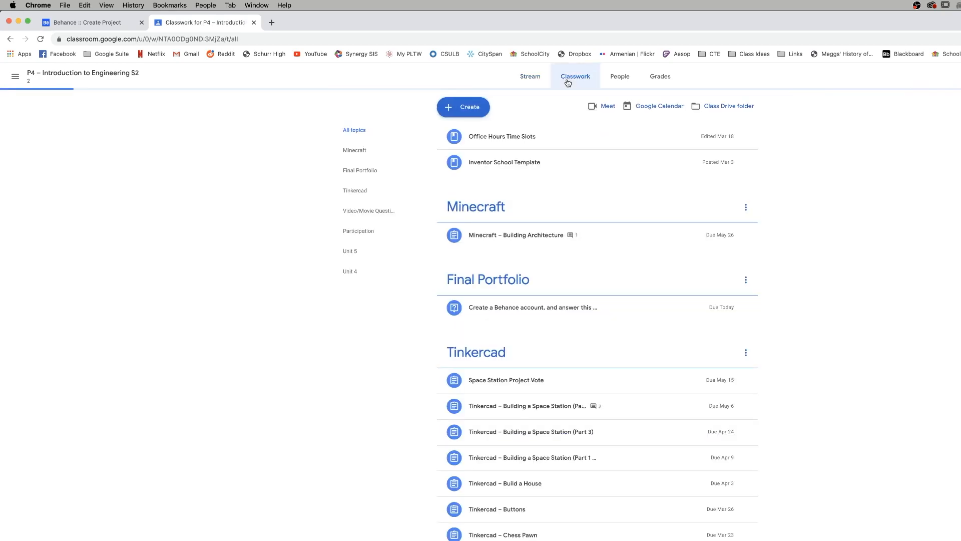
click(516, 483)
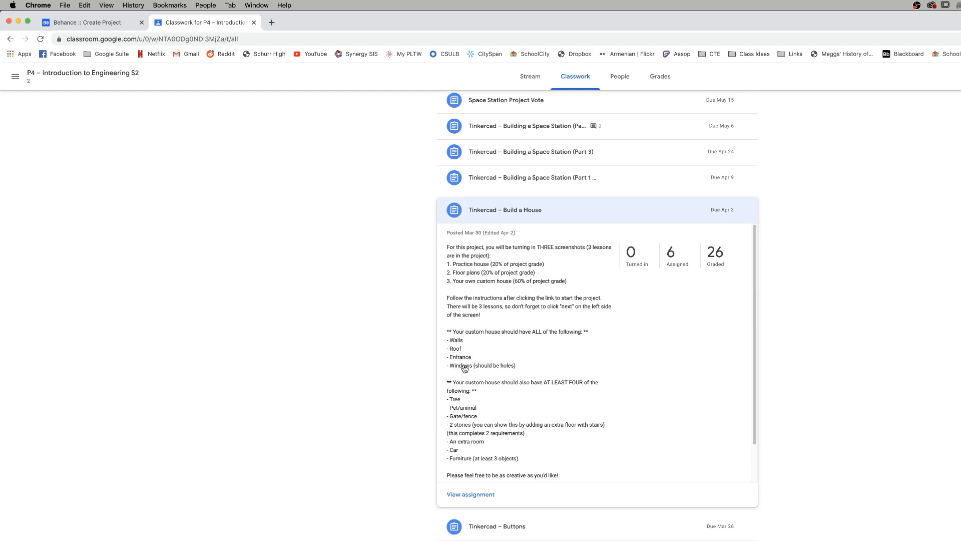
scroll(506, 436, down, 1)
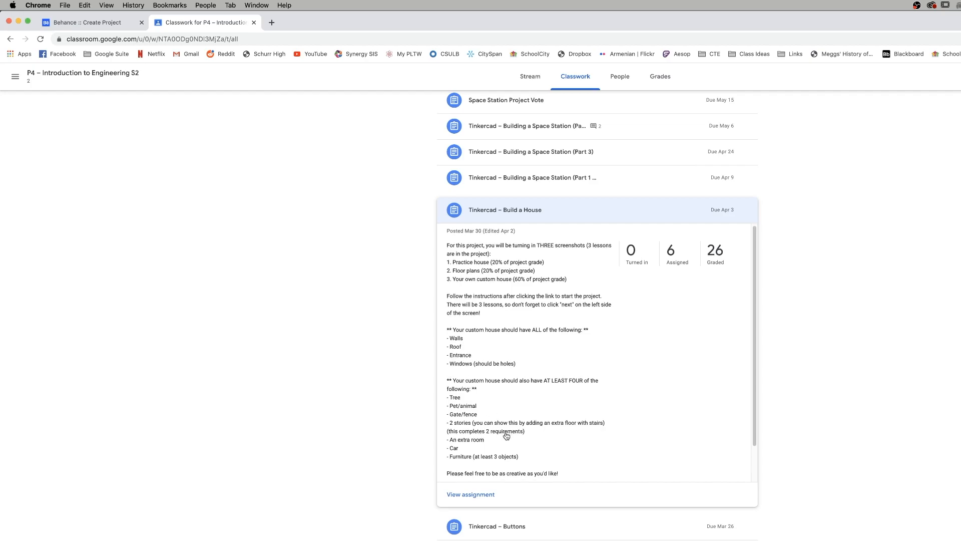
scroll(506, 436, down, 1)
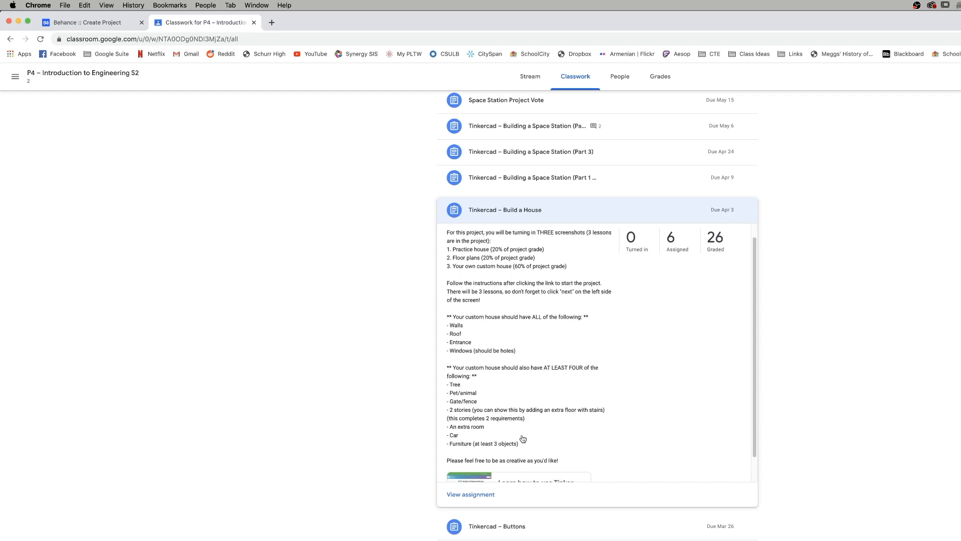
- Back in the Behance project, add text below the house image: "For this project, we were asked to build a custom house in Tinkercad. This project was"
click(82, 26)
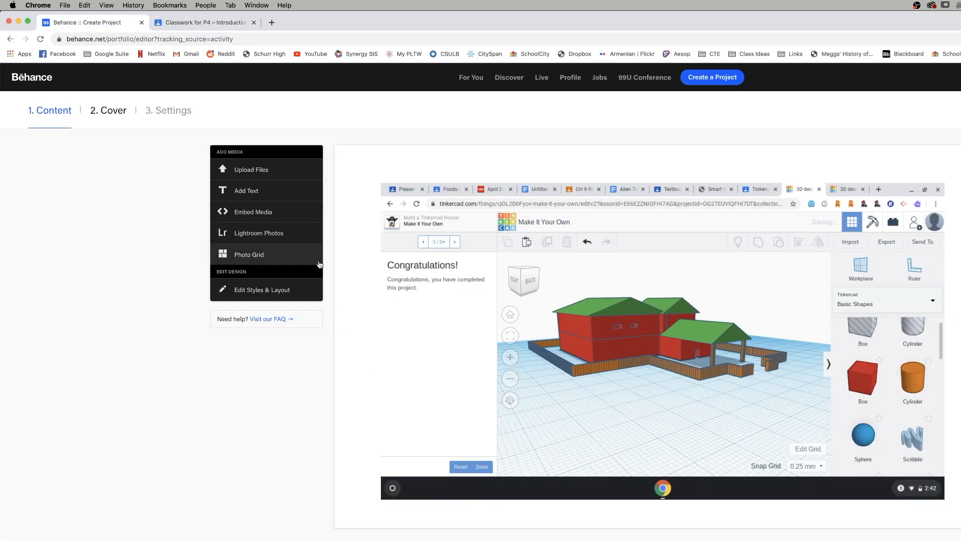
click(270, 195)
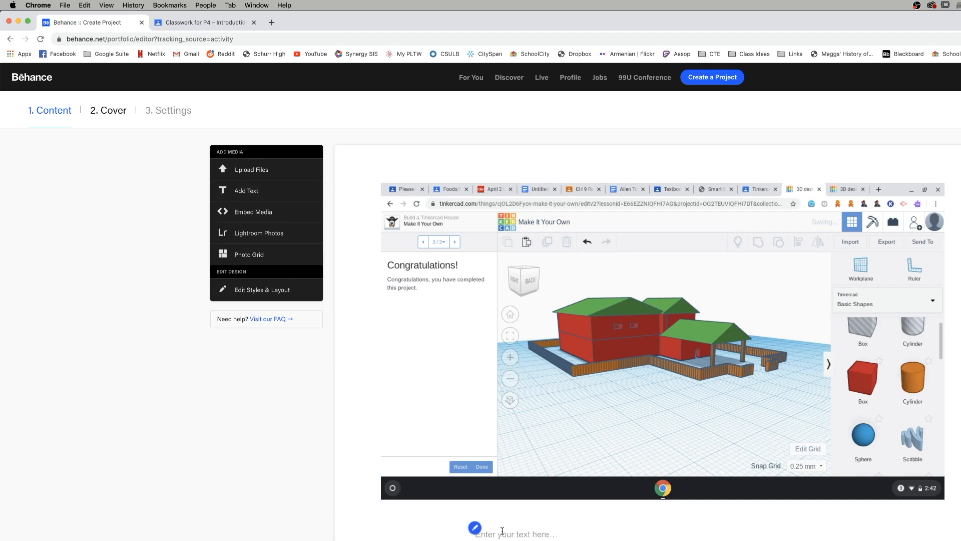
text(For this projec)
text(t, )
text(we)
text(aske)
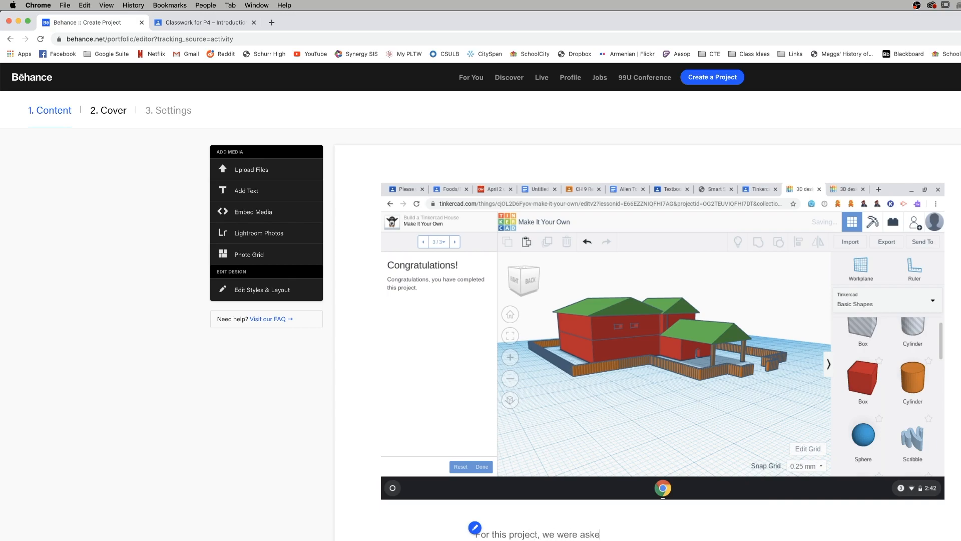
text(d to build a custom house in Tin)
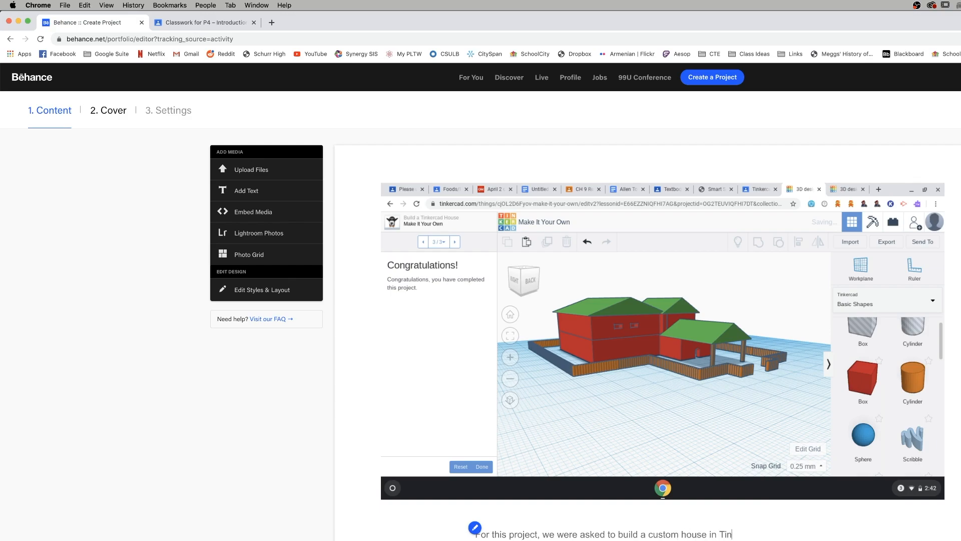
text(kercad. This project was cre)
key(BackSpace)
key(BackSpace)
key(BackSpace)
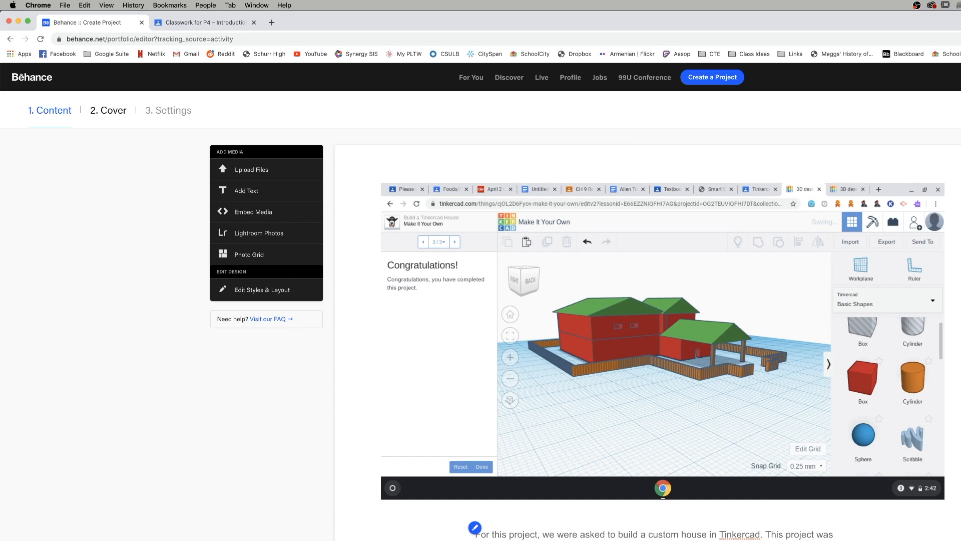
- Recheck the Build a House requirements in Google Classroom and return to the Behance project
click(230, 24)
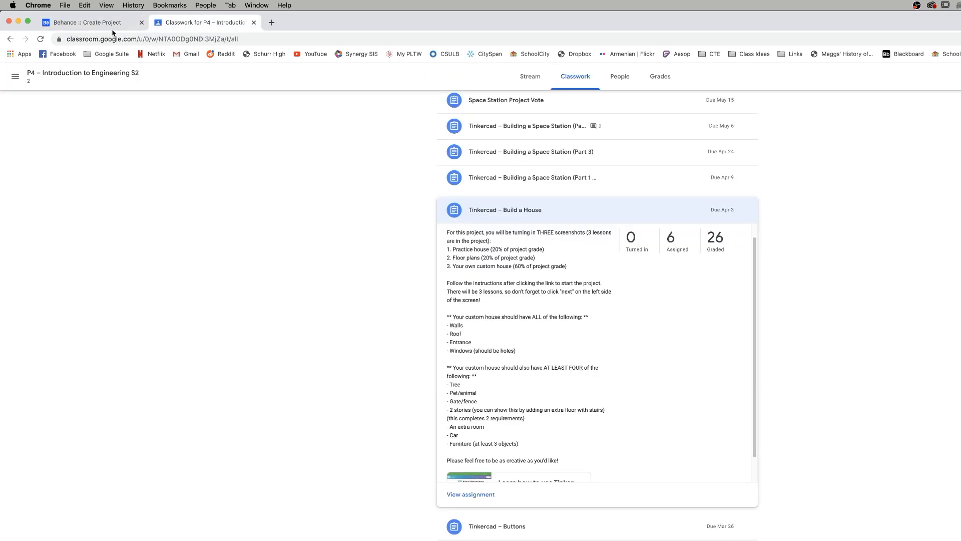
click(99, 24)
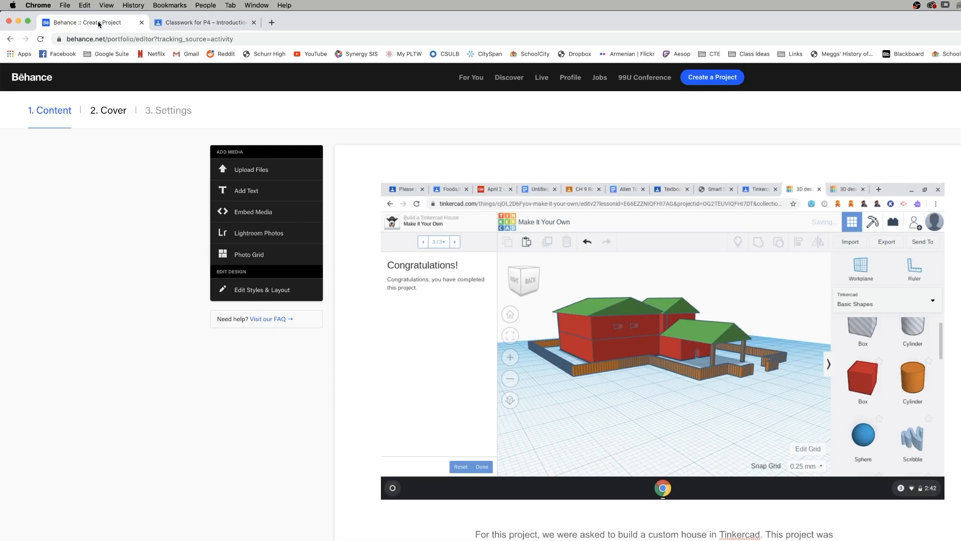
mouse_move(618, 521)
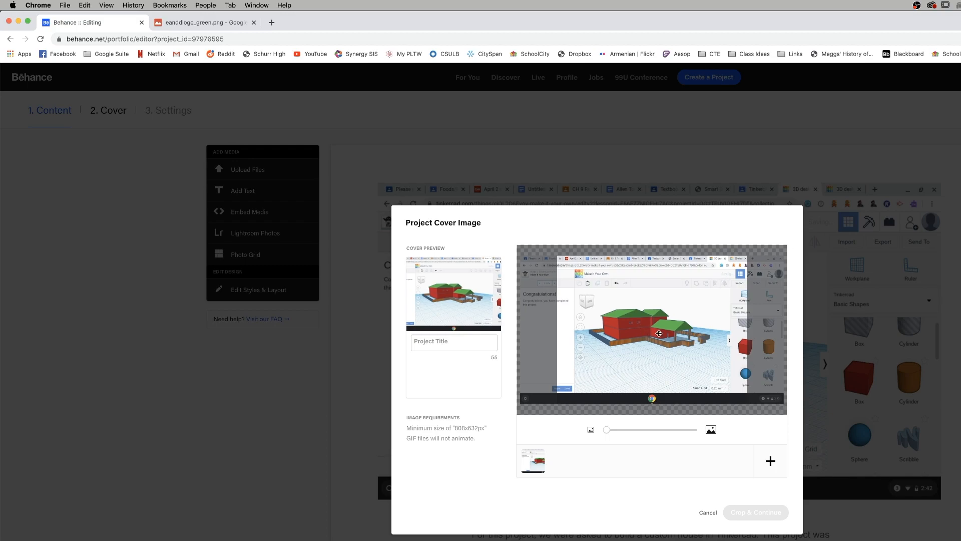
- Enlarge and reposition the project cover image so the crop frames the red house with its fence
drag(603, 314, 559, 259)
drag(621, 314, 614, 316)
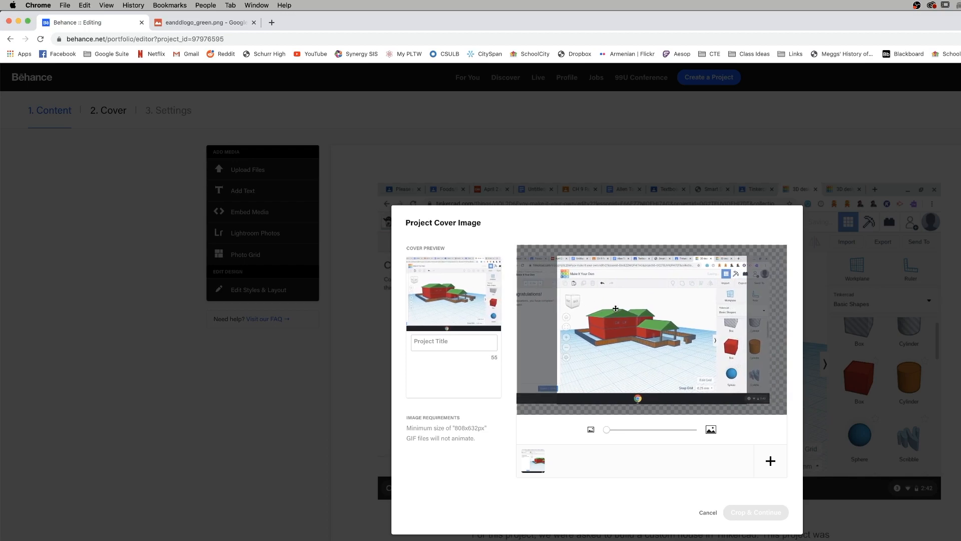
drag(607, 433, 633, 433)
drag(630, 382, 654, 382)
drag(634, 432, 640, 434)
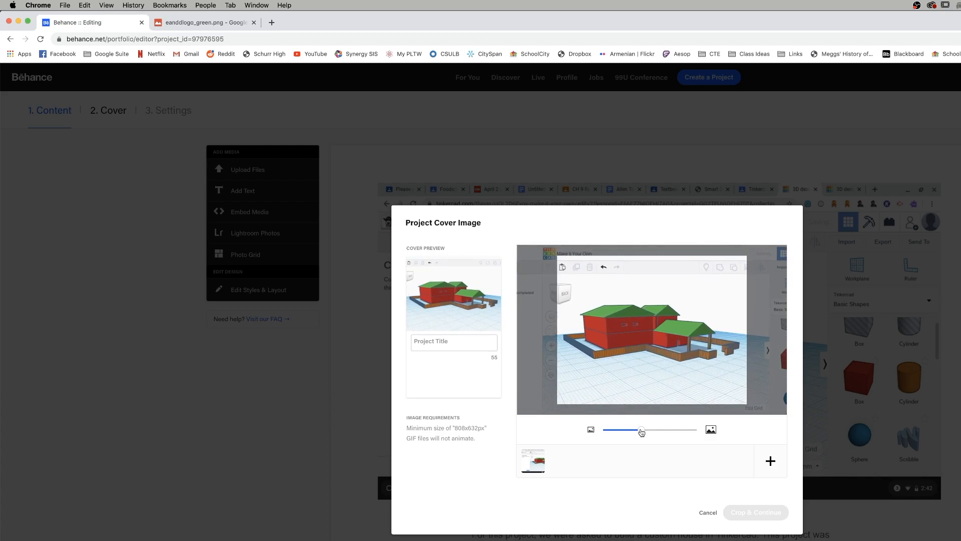
mouse_move(651, 376)
mouse_down()
mouse_move(650, 356)
mouse_move(654, 373)
mouse_up()
- Title the project "Introduction to Engineering - Build a House" and accept the cover crop
click(465, 344)
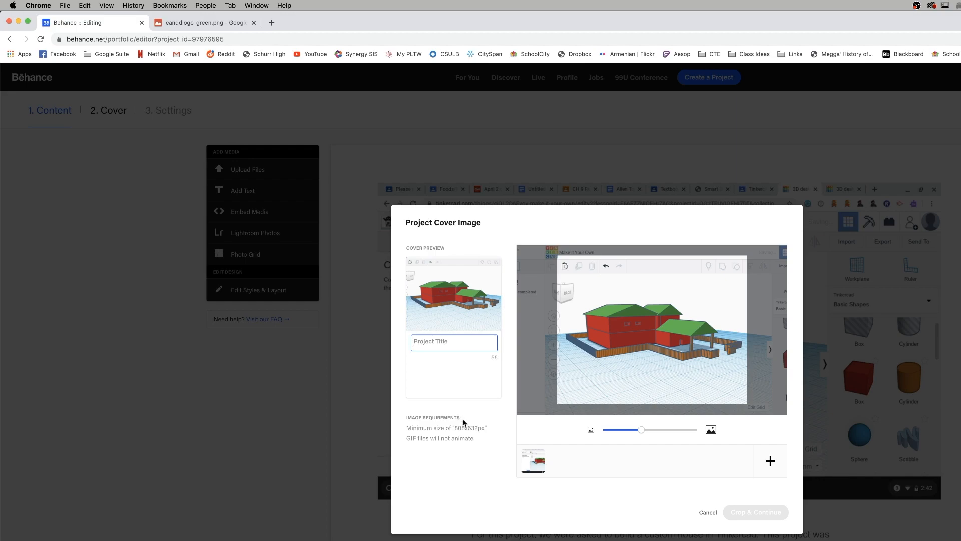
text(I)
key(BackSpace)
text(Introduction to Engineering)
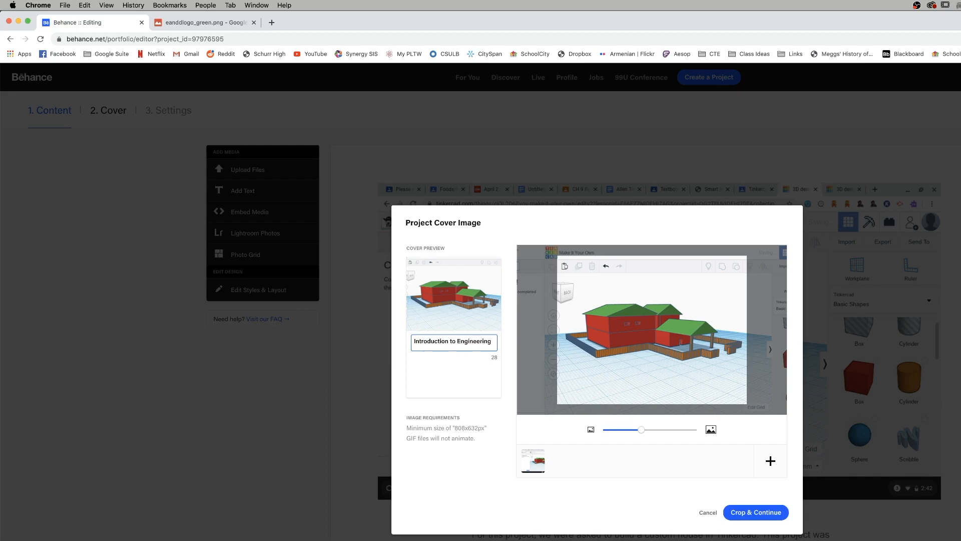
text( - B)
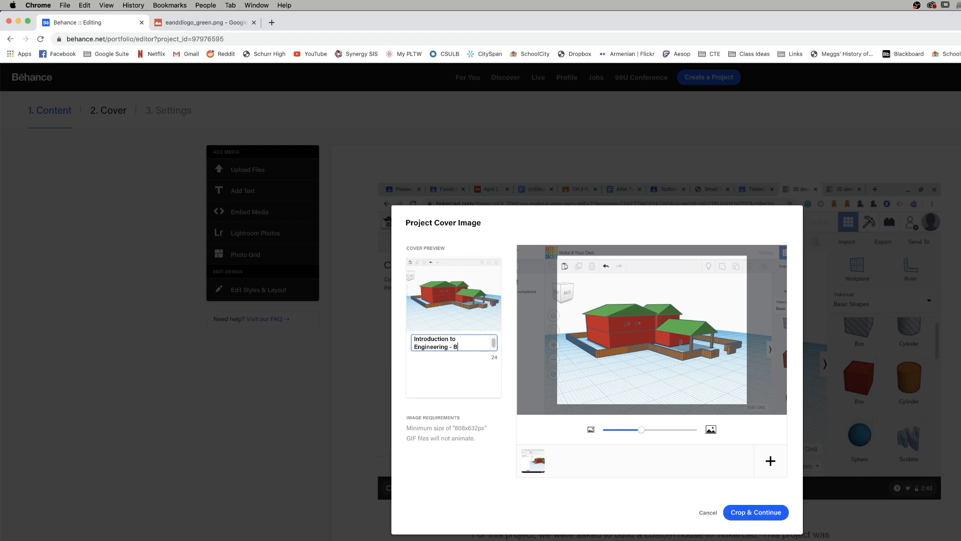
text(uild a House)
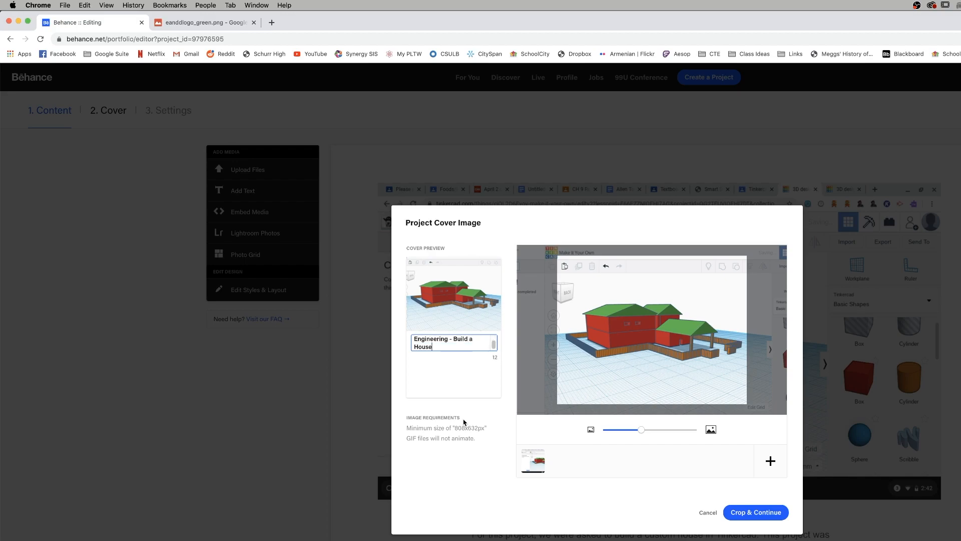
click(778, 517)
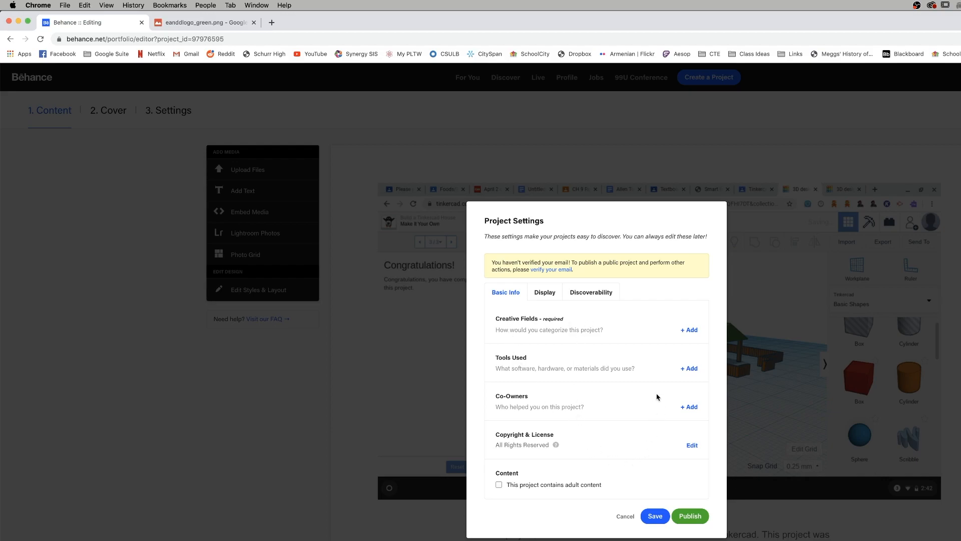
- Set the project's creative fields to Architecture and Engineering
click(671, 330)
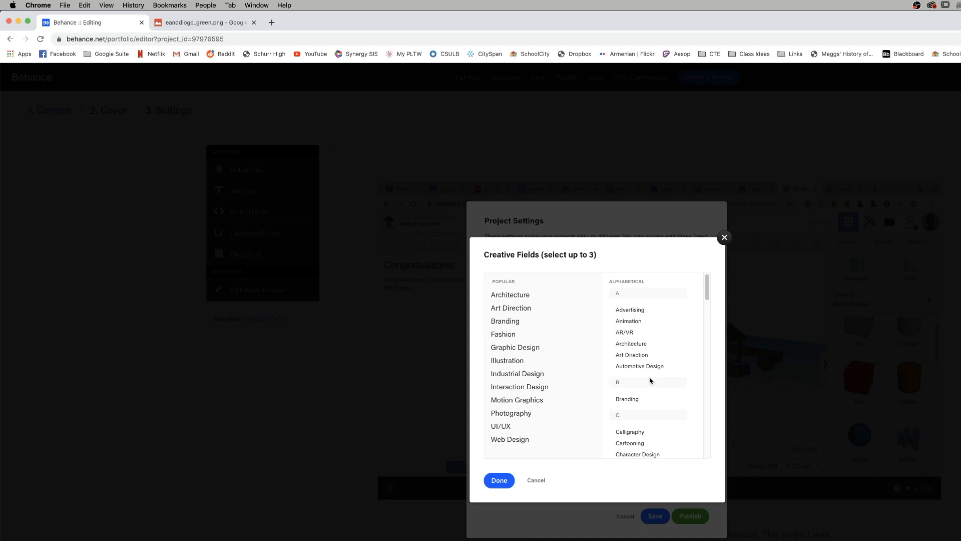
click(644, 345)
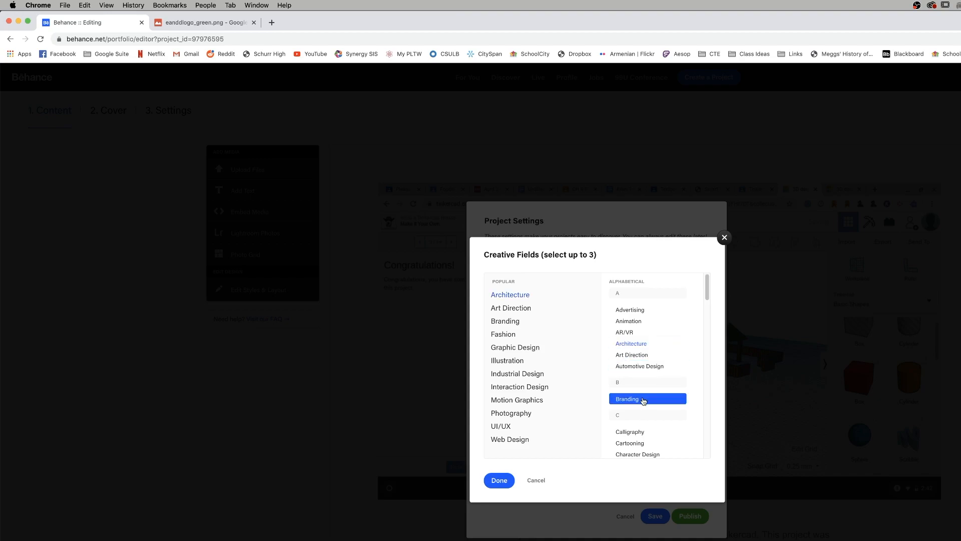
scroll(664, 415, down, 4)
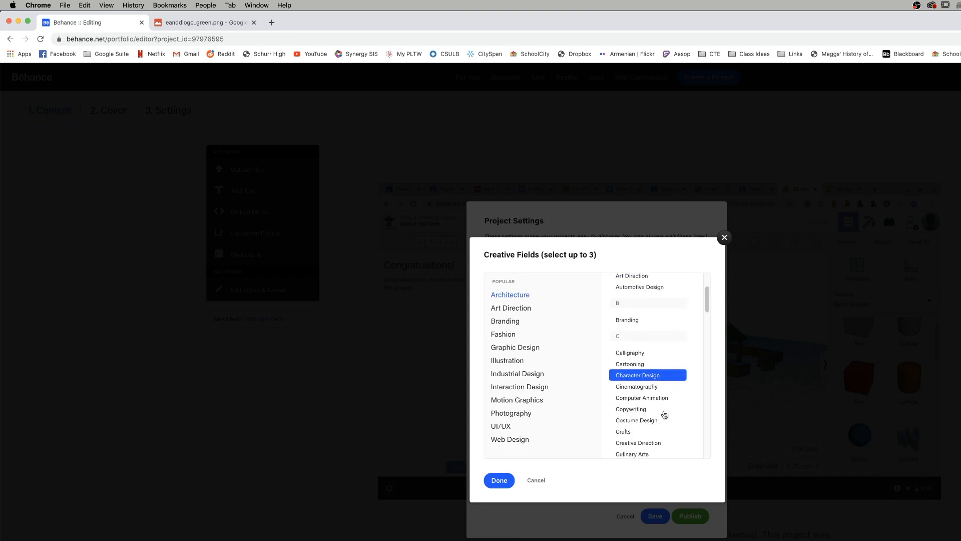
scroll(664, 415, down, 6)
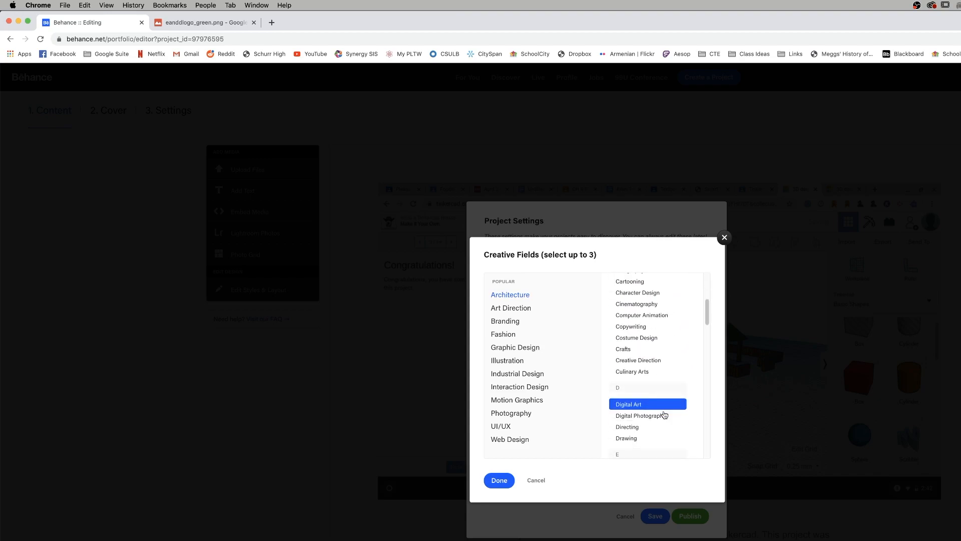
scroll(653, 434, down, 3)
click(632, 336)
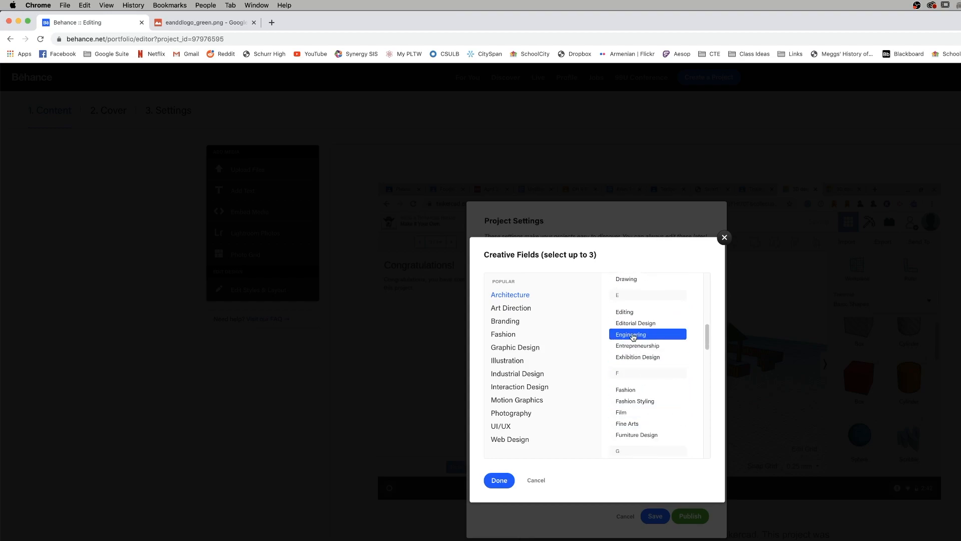
scroll(662, 438, down, 10)
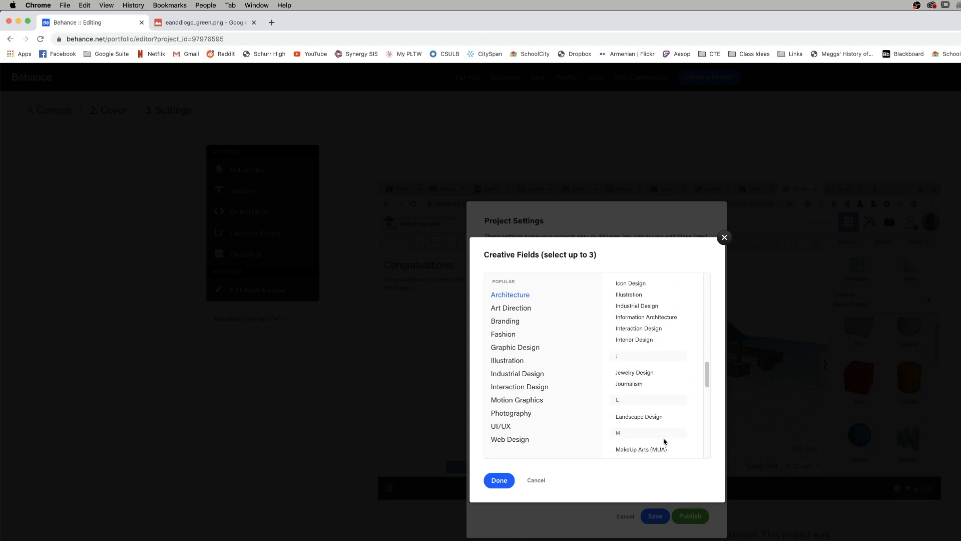
scroll(664, 441, down, 10)
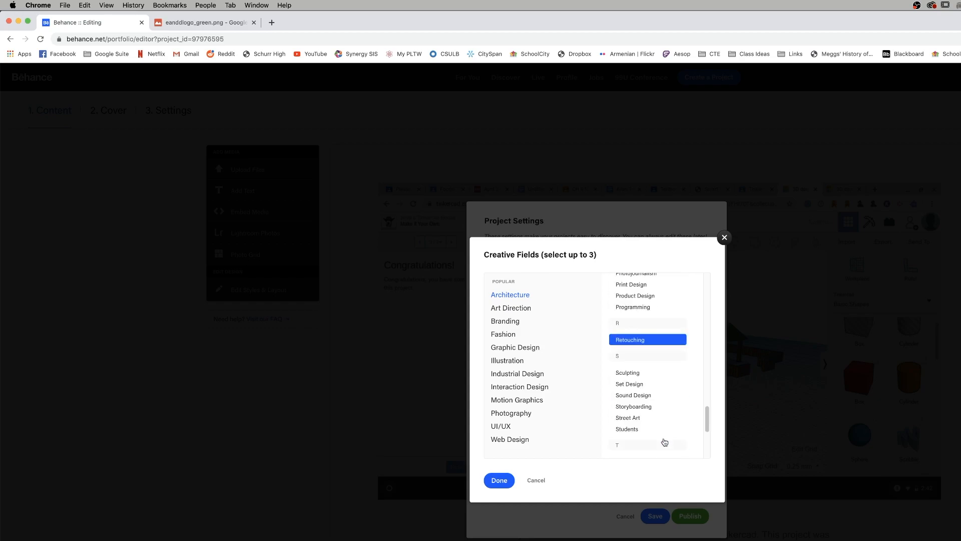
scroll(664, 440, down, 5)
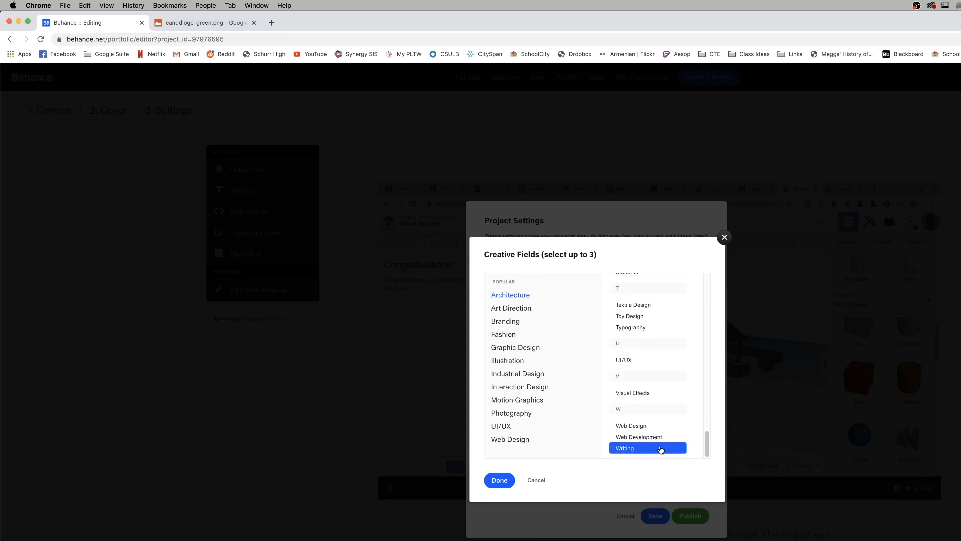
scroll(662, 440, up, 20)
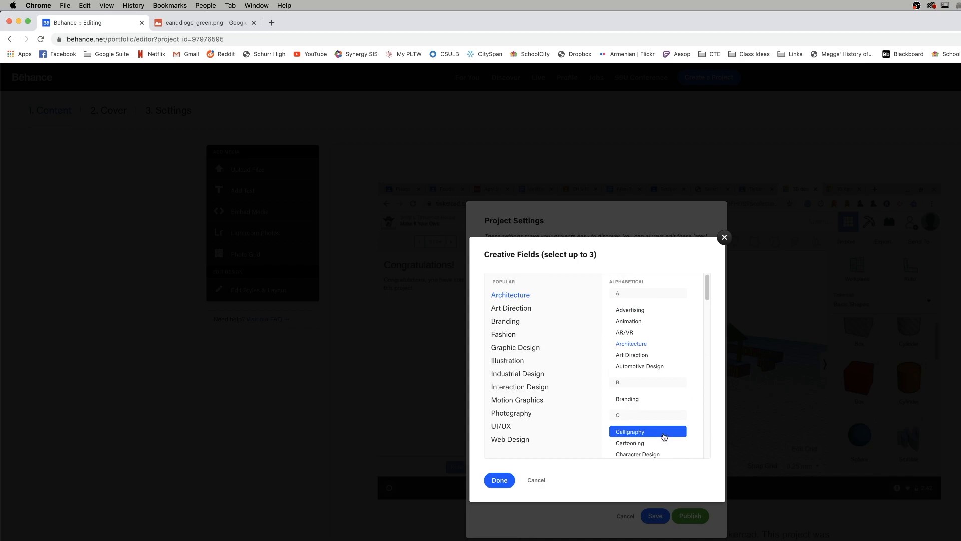
scroll(664, 437, down, 5)
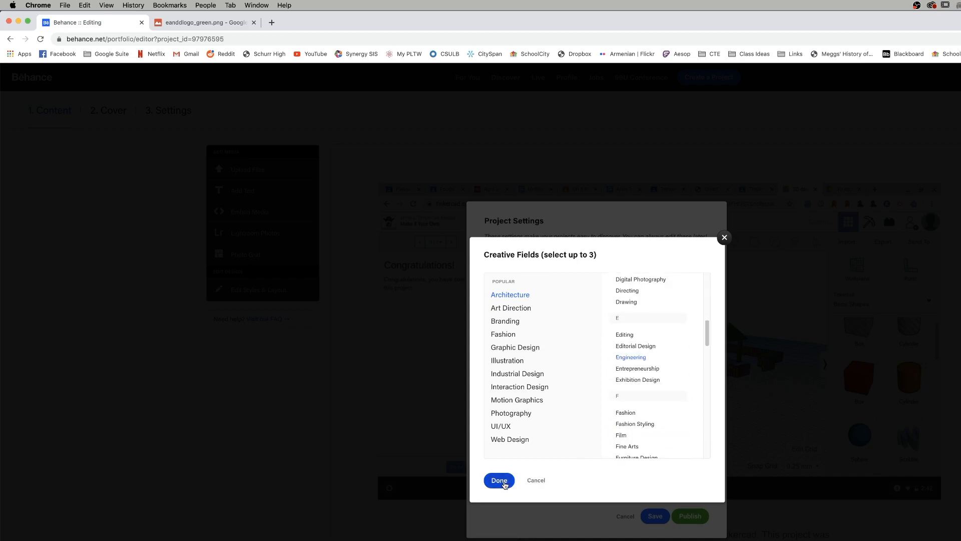
click(500, 481)
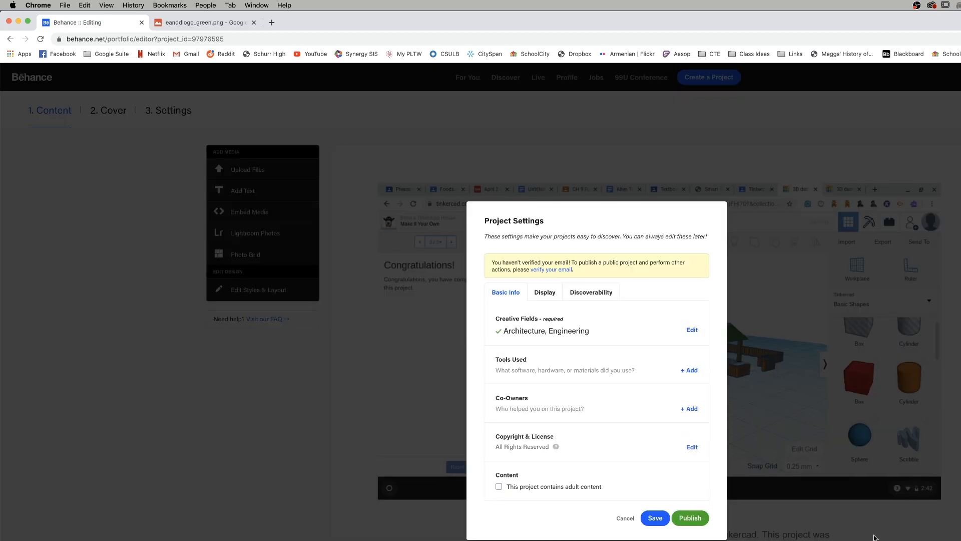
- Start creating a new tool entry named "Tinkercad" for the project's tools used
click(690, 370)
click(585, 157)
text(ti)
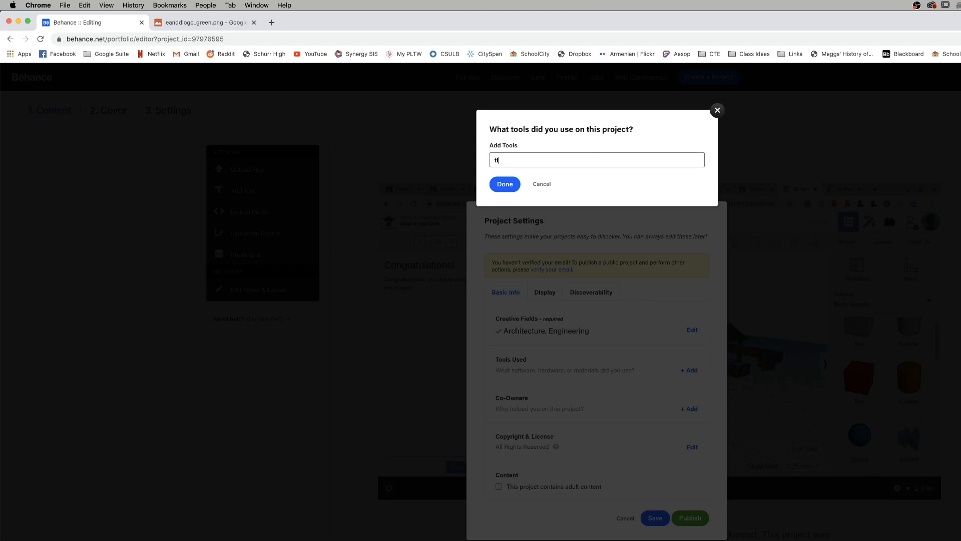
text(nkercad)
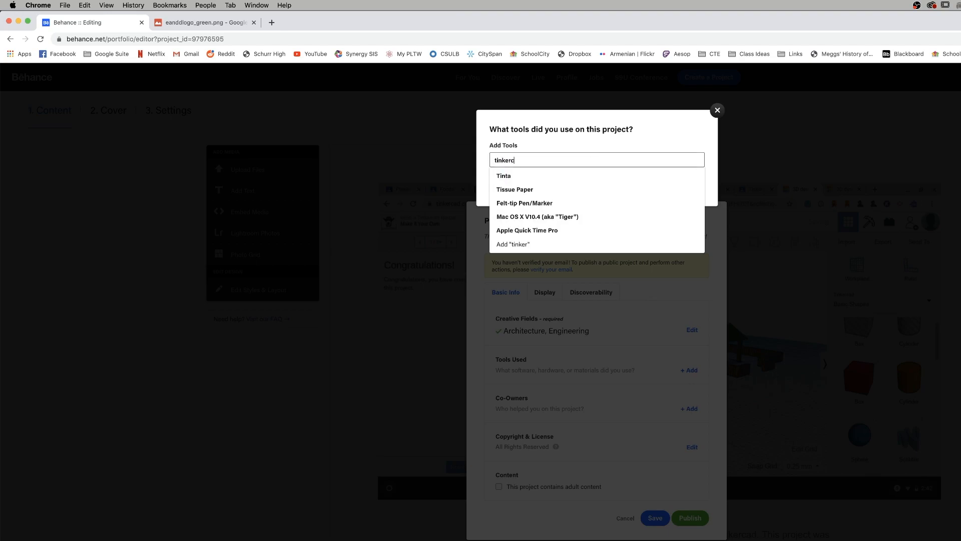
key(BackSpace)
key(BackSpace)
key(BackSpace)
key(BackSpace)
key(BackSpace)
key(BackSpace)
key(BackSpace)
key(BackSpace)
key(BackSpace)
text(Tinkercad)
click(539, 245)
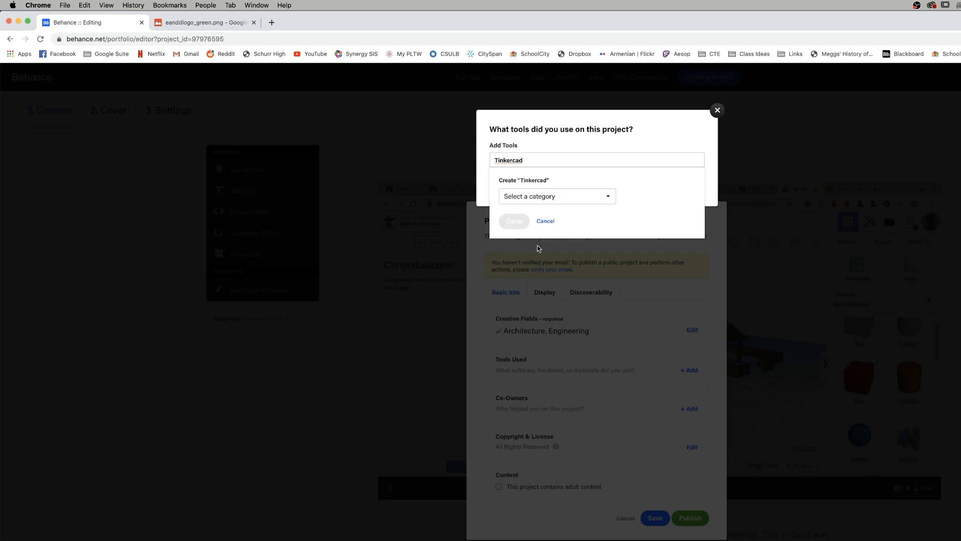
- Categorize the new Tinkercad tool under Online Applications and save it to the project's tools used
click(536, 197)
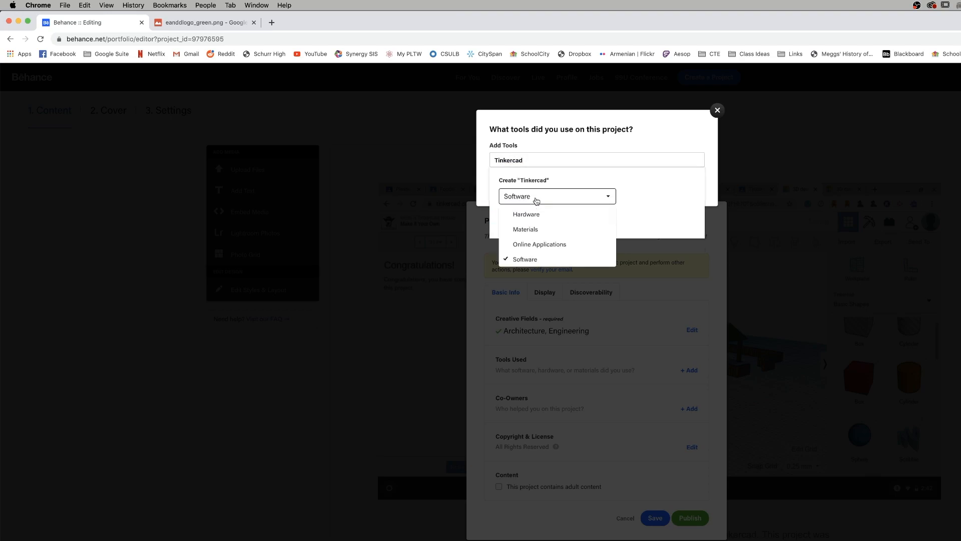
click(539, 248)
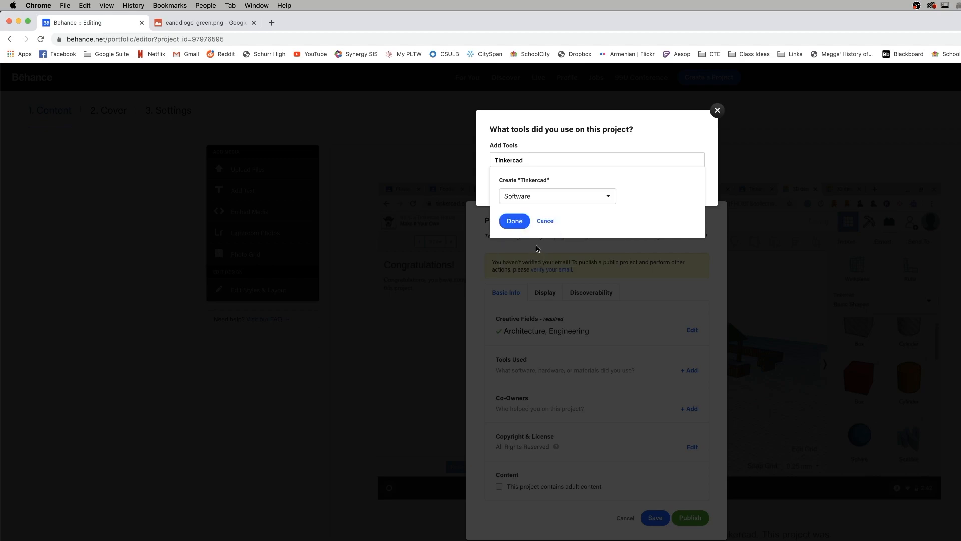
click(521, 198)
click(526, 242)
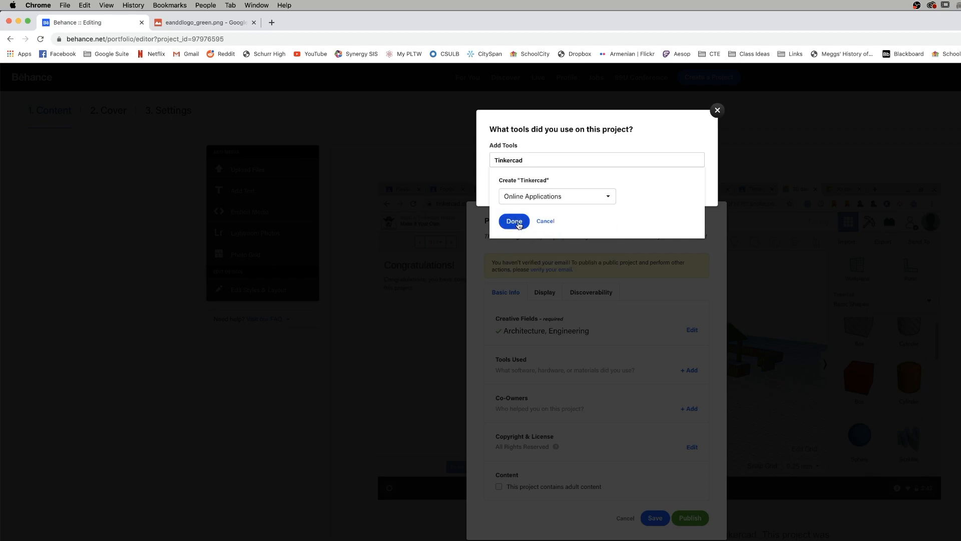
click(519, 225)
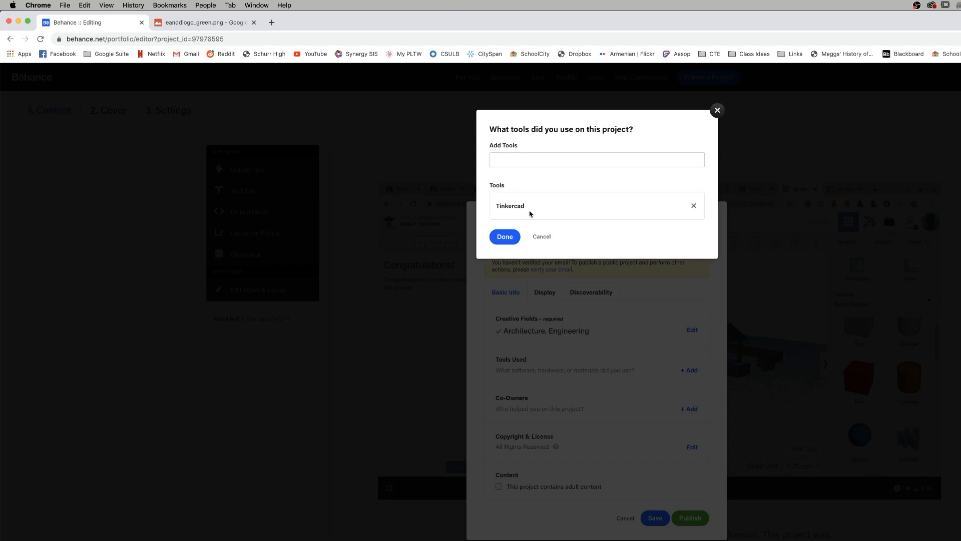
click(505, 236)
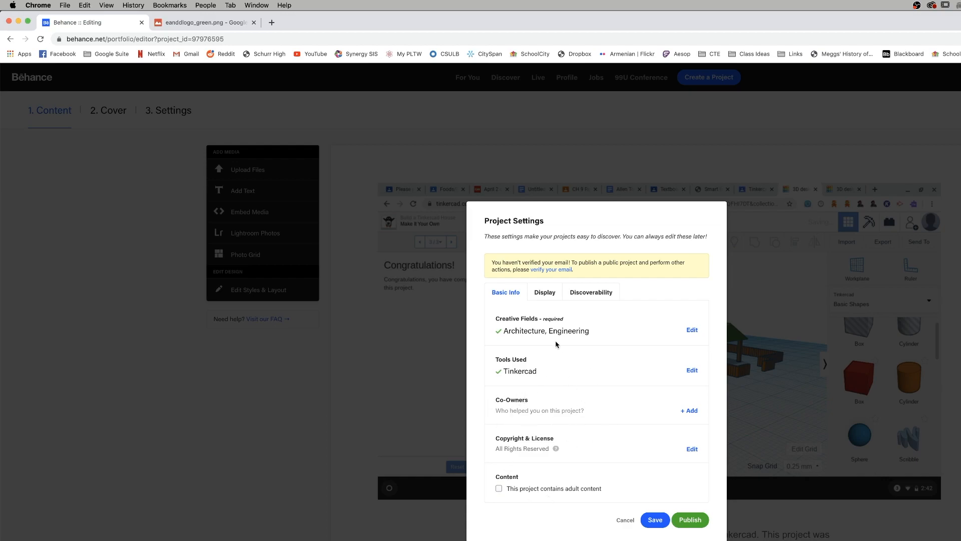
- In the display settings, make the project visible to Everyone on Behance
click(547, 295)
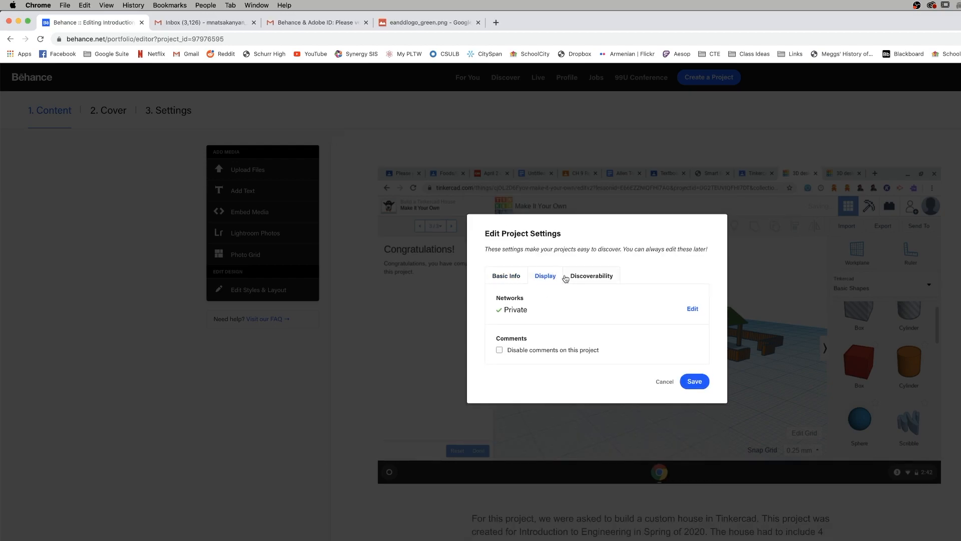
click(692, 310)
click(691, 150)
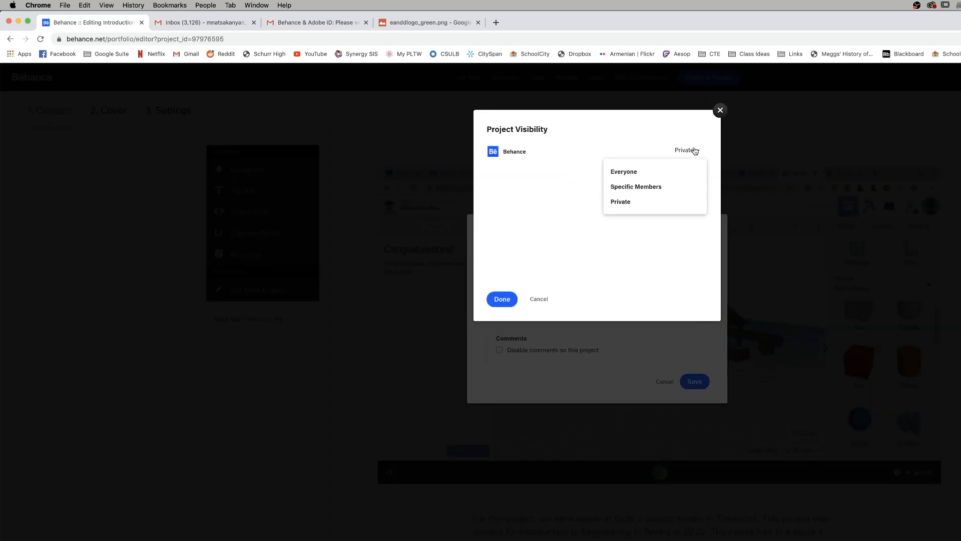
click(646, 172)
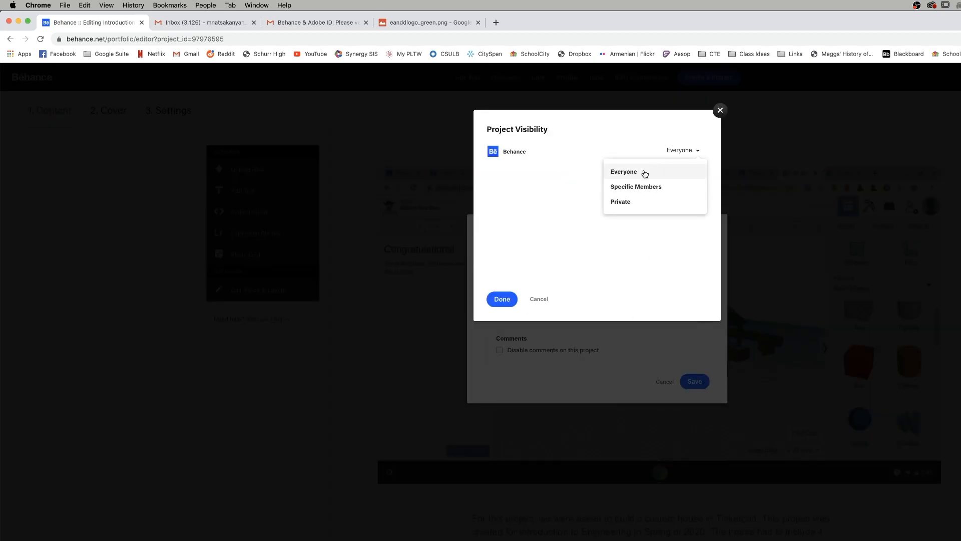
click(502, 299)
- In the discoverability settings, add "SHS Engineering & Design Pathway" as the project's team
click(587, 294)
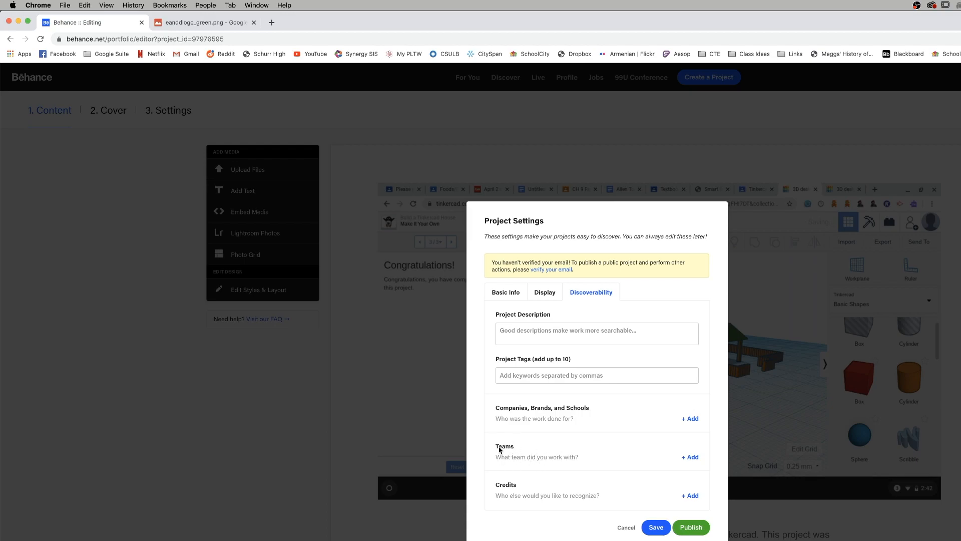
click(689, 457)
click(535, 159)
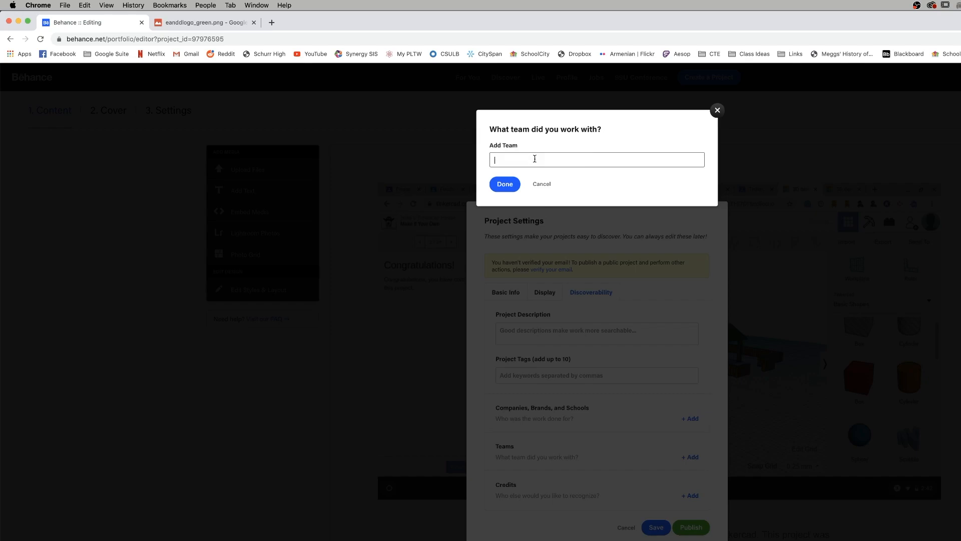
text(shs)
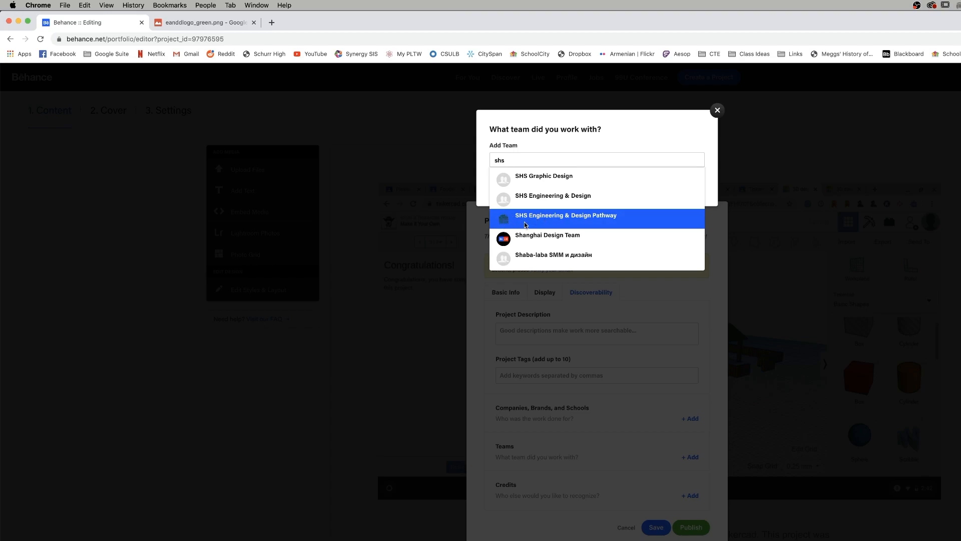
click(555, 224)
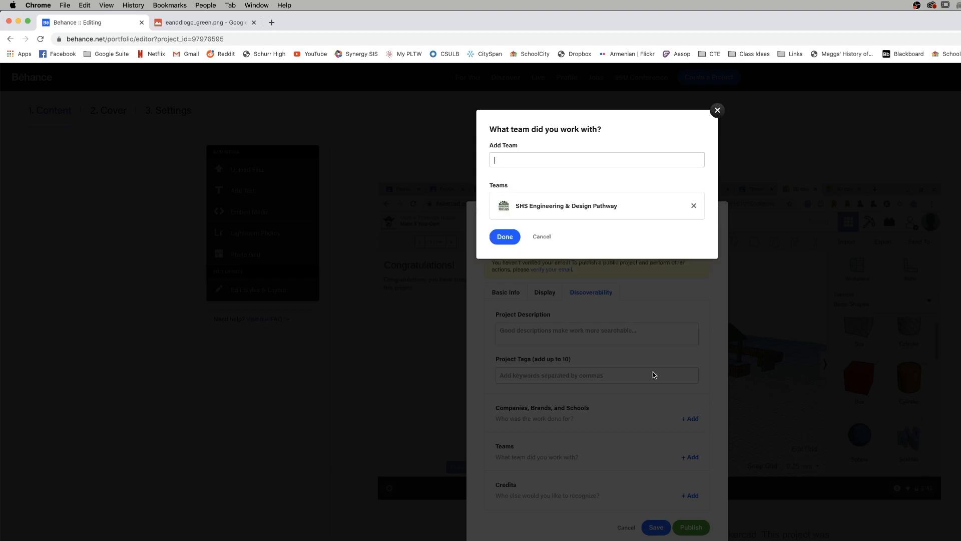
click(500, 240)
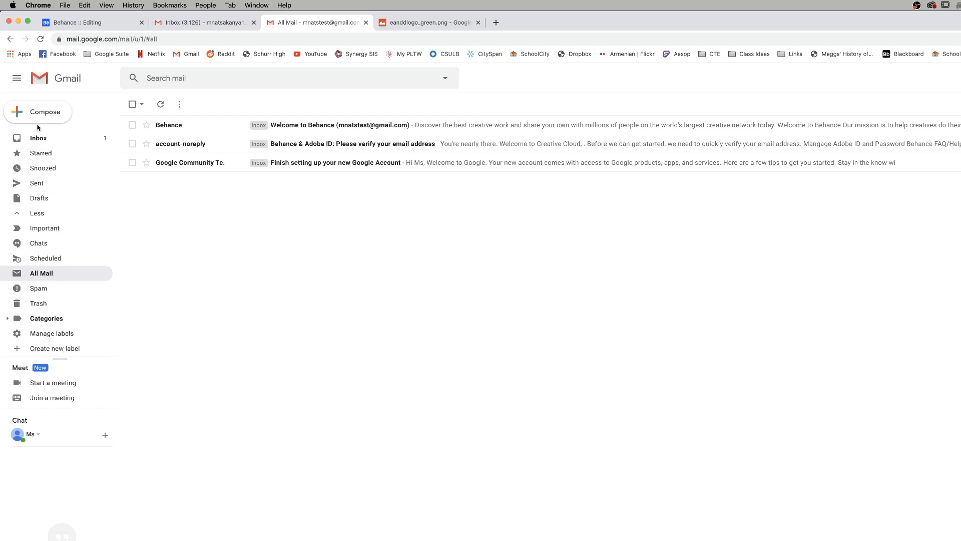
- Verify the account's email address through the Behance & Adobe ID message in Gmail, and return to the Behance project
click(37, 219)
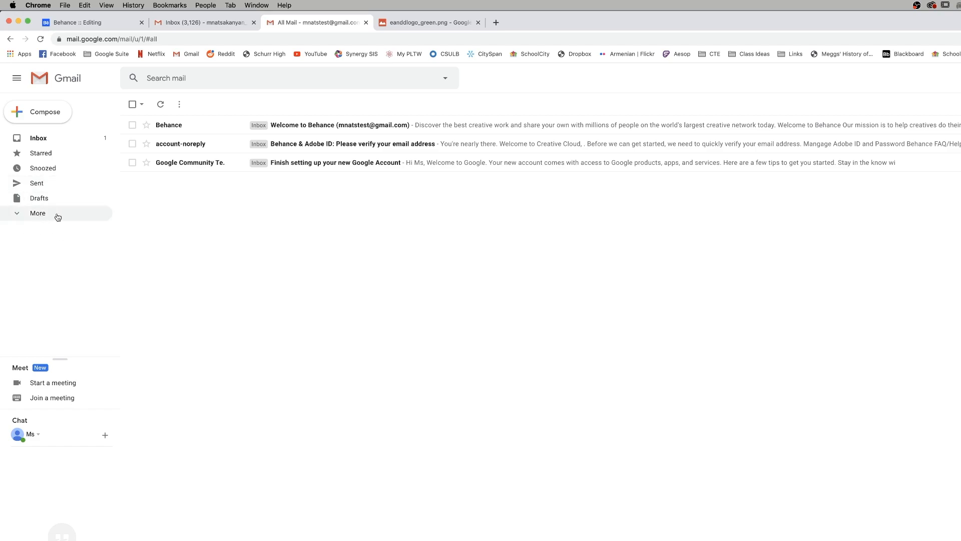
click(40, 215)
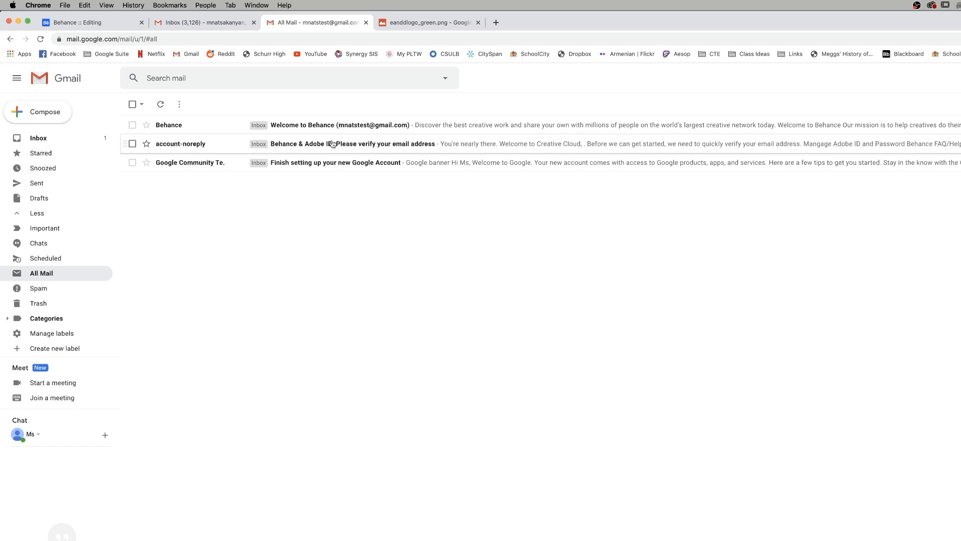
click(290, 145)
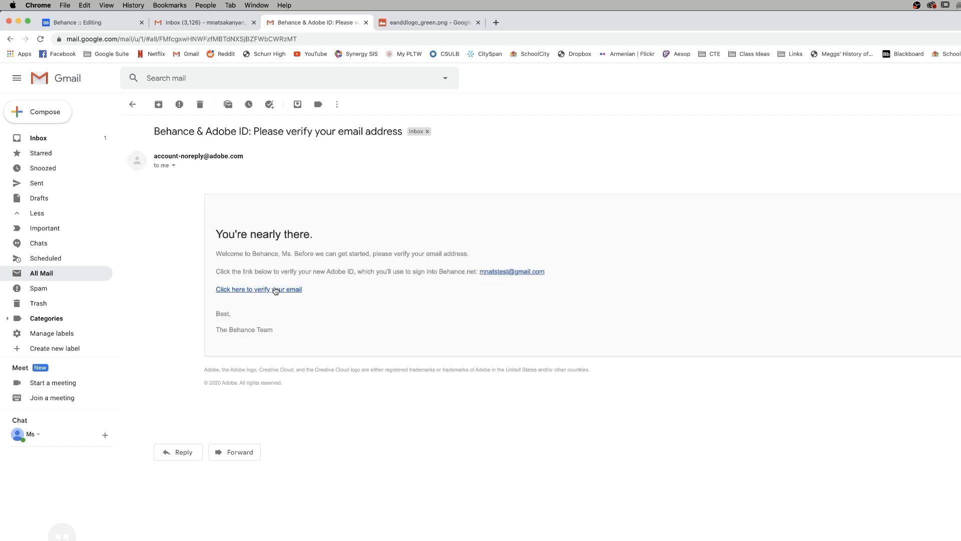
click(276, 290)
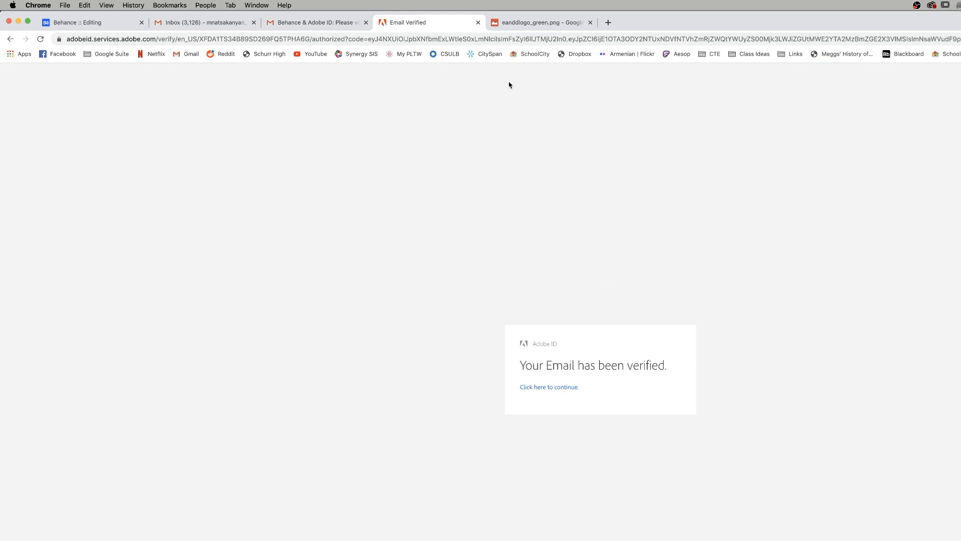
click(479, 22)
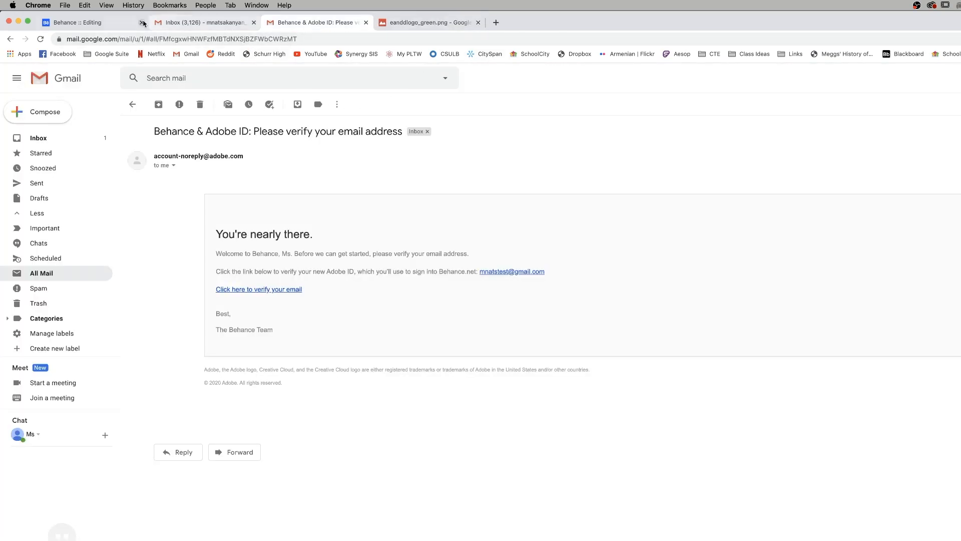
click(115, 23)
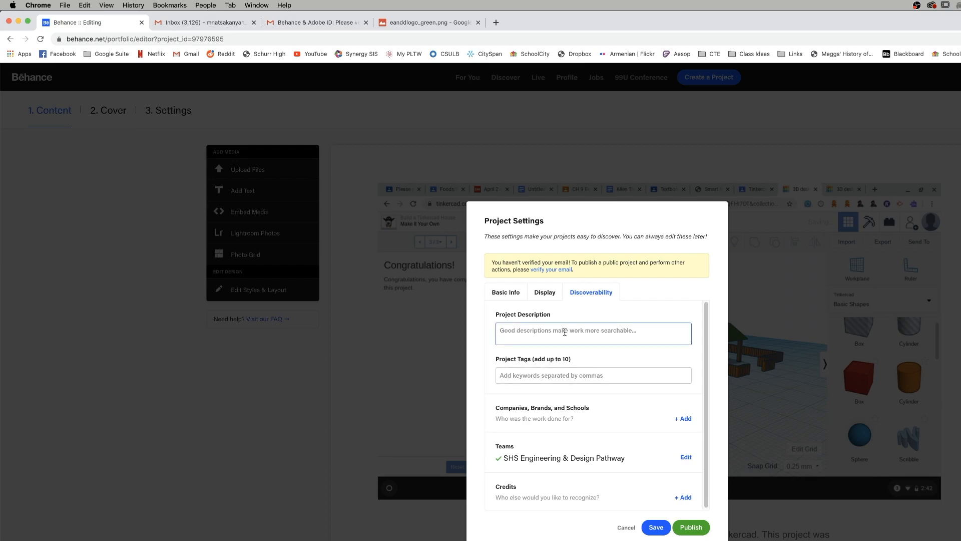
- Enter project description "This project was created for Introduction to Engineering at Schurr High School. It is a custom house built in a 3D modeling program called Tinkercad."
click(602, 331)
text(T)
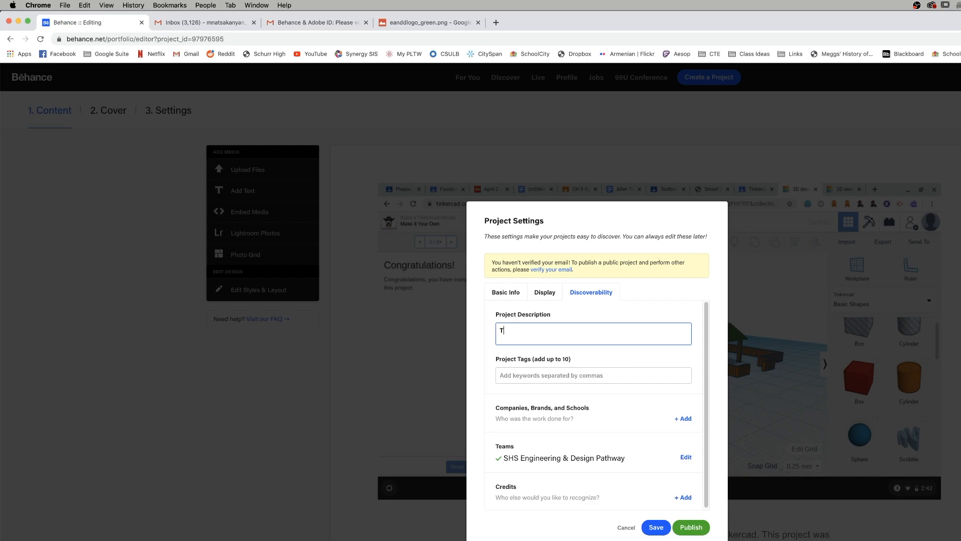
text(his project was created for Introduction to Eng)
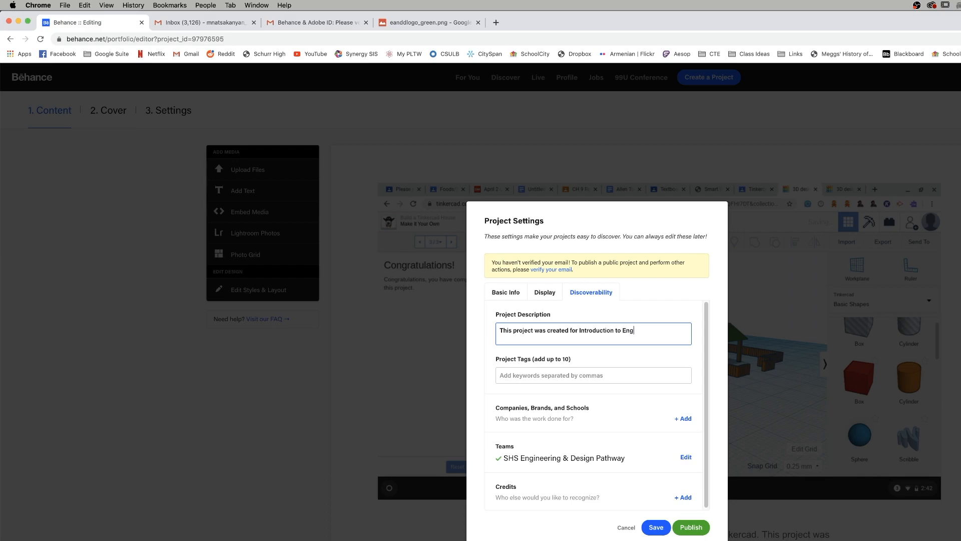
text(ineering at Schurr High School. It is a custom house)
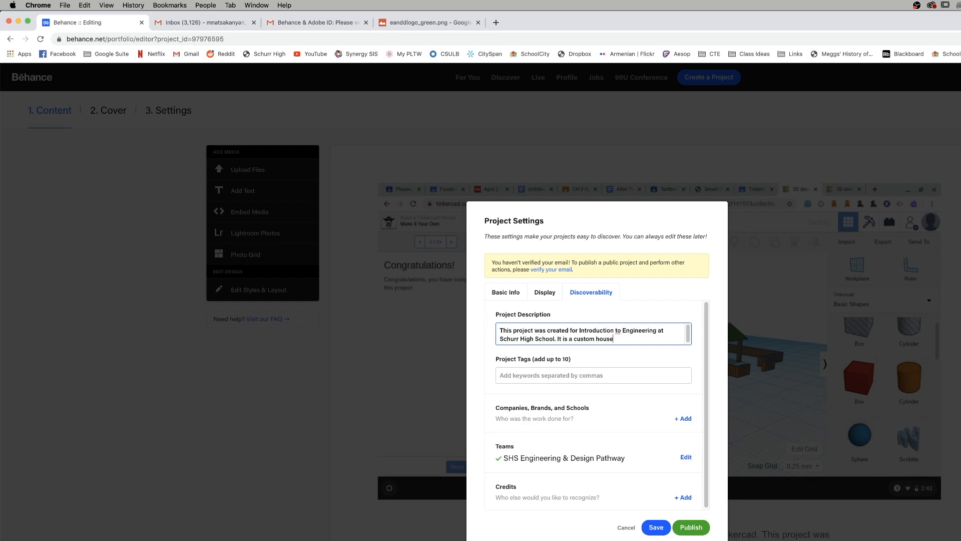
text( built in a 3D modeling program called Tinkercad.)
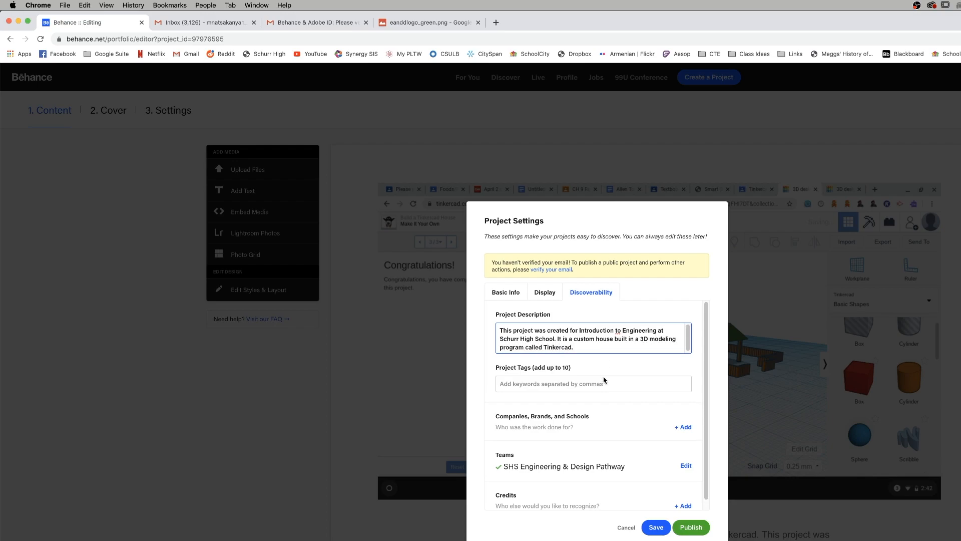
- Add the project tags "engineering", "tinkercad" and "schurr high school" in the discoverability settings
scroll(617, 400, down, 1)
click(606, 381)
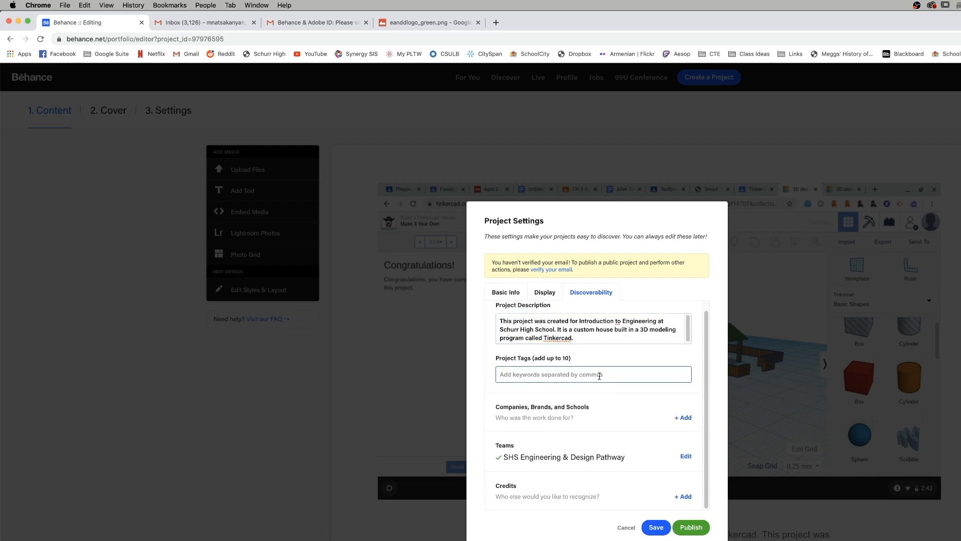
text(engineering,)
text(tinkercad)
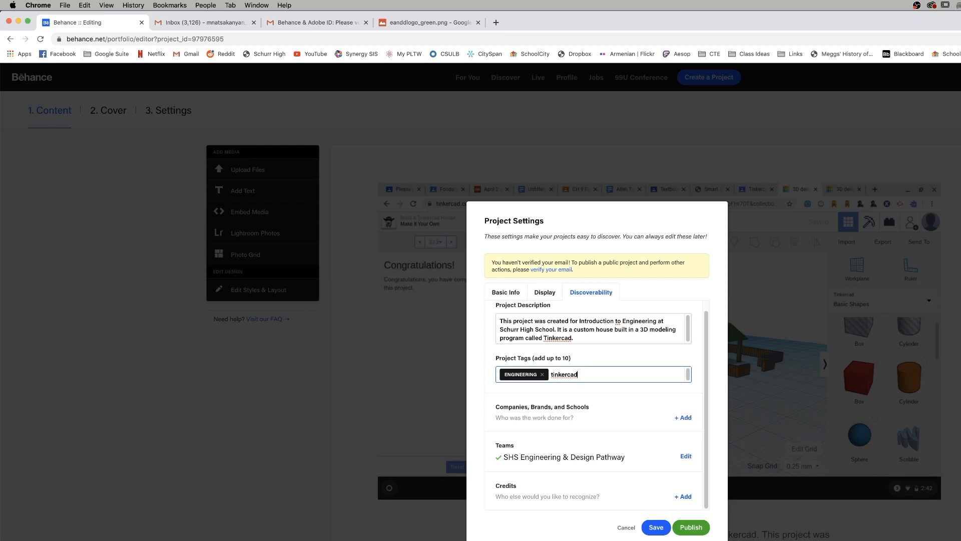
text(,)
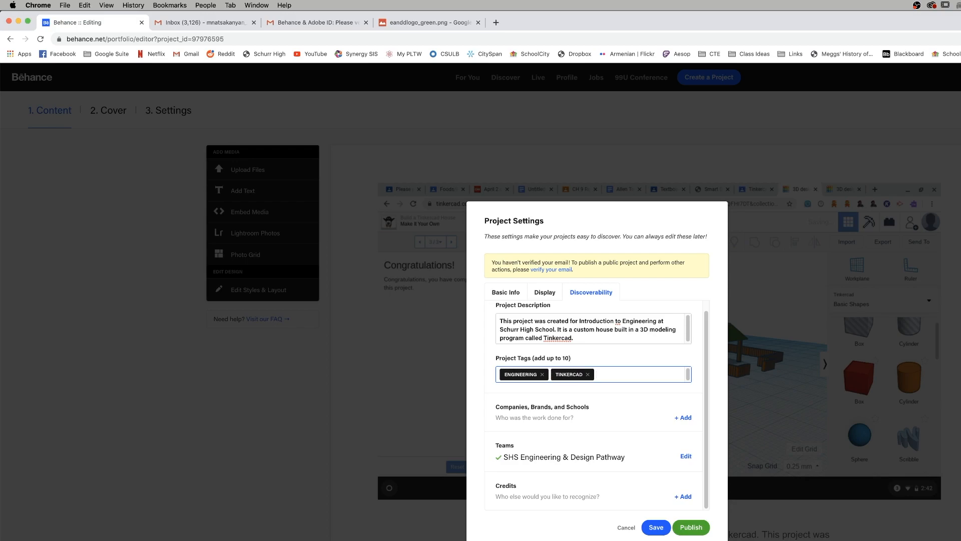
text(schurr high school,)
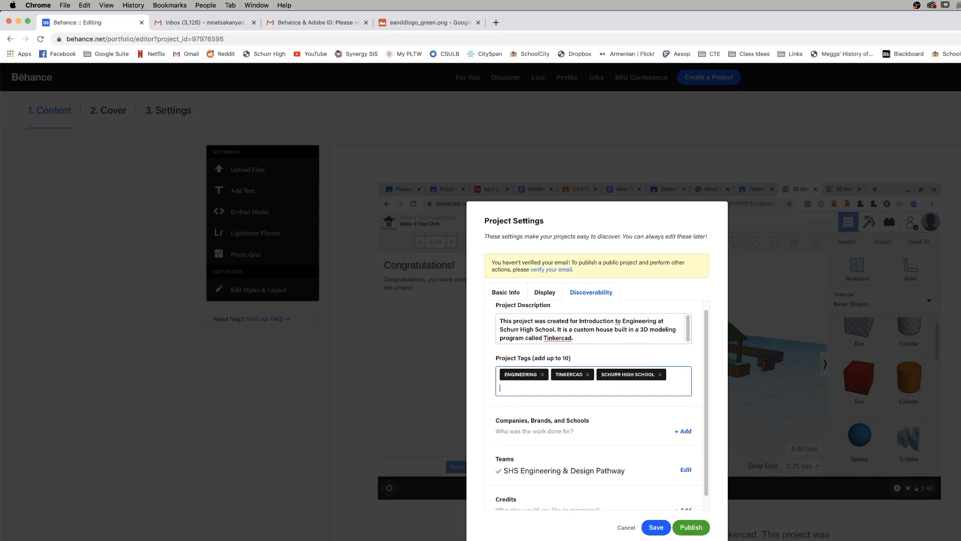
- Review the remaining discoverability settings, publish the Build a House project and open the account's profile page
scroll(561, 435, down, 1)
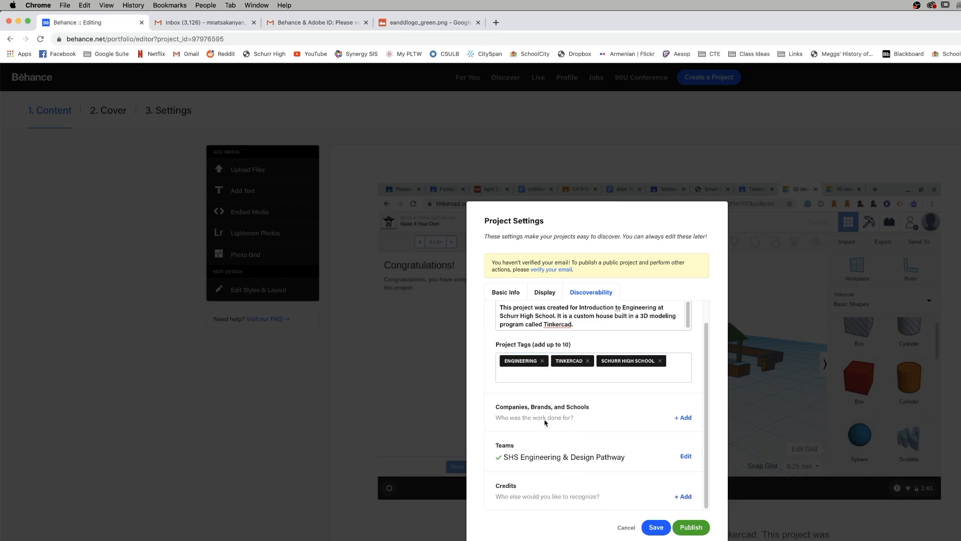
scroll(565, 426, down, 1)
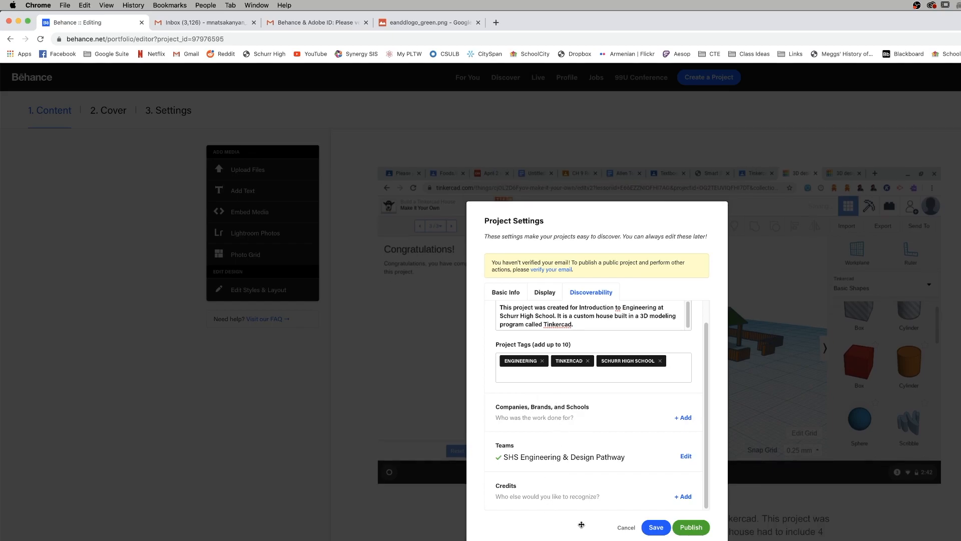
scroll(626, 411, up, 2)
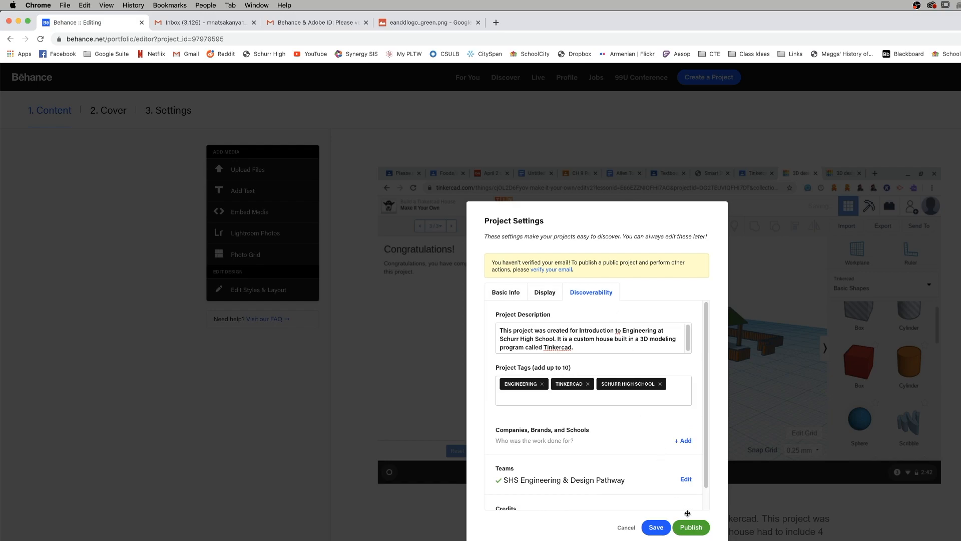
click(692, 528)
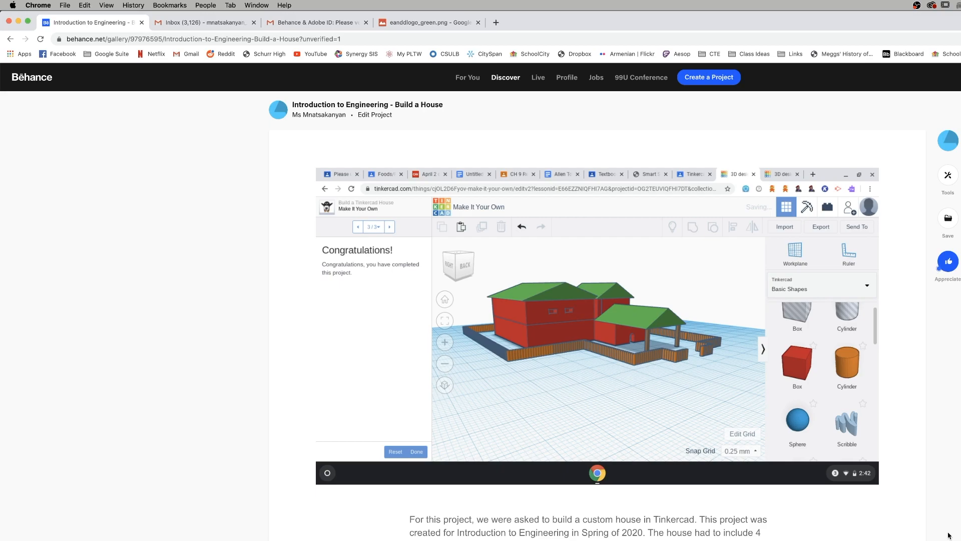
click(569, 80)
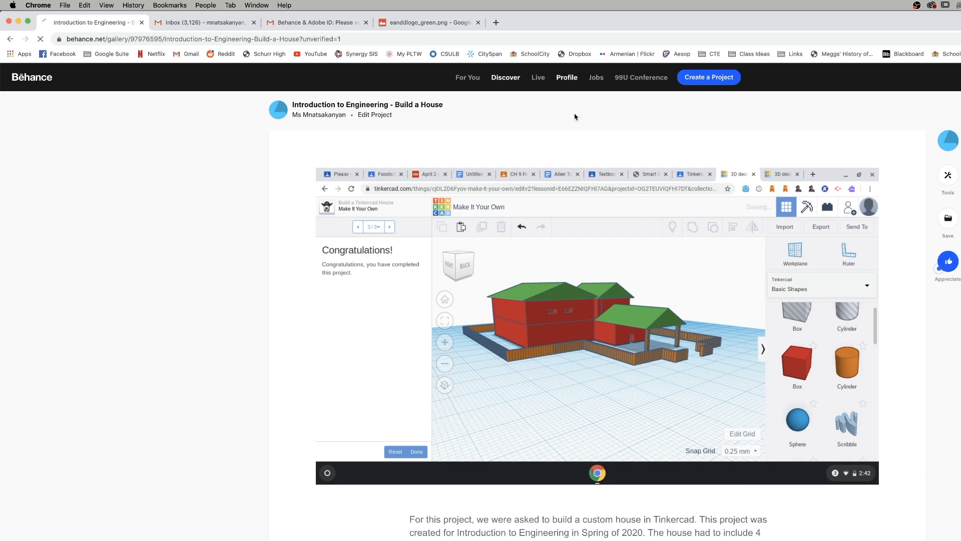